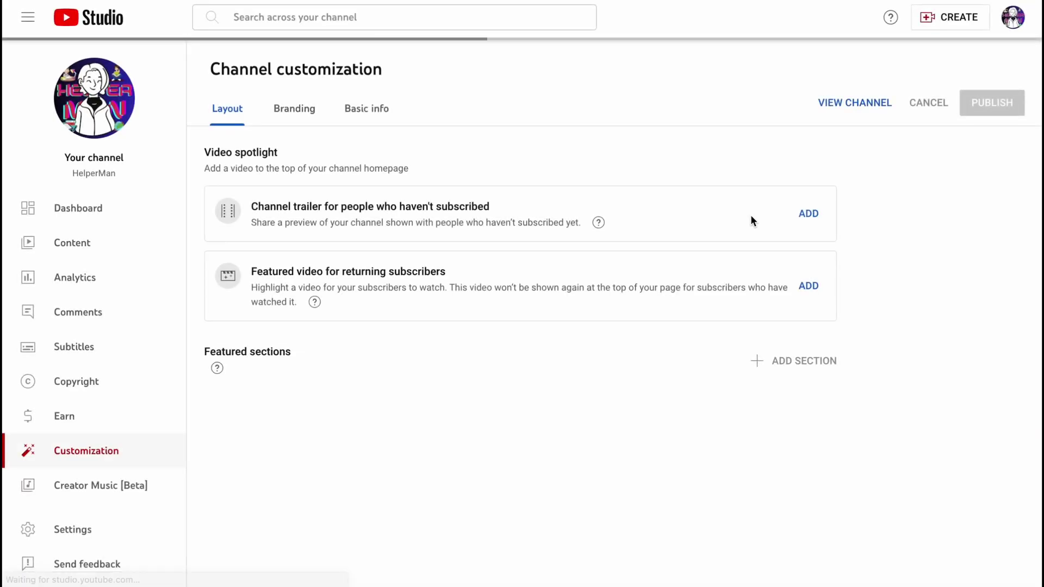
Step: Open the Branding settings in YouTube Studio's Channel customization
{"action": "left_click", "coordinate": [307, 112]}
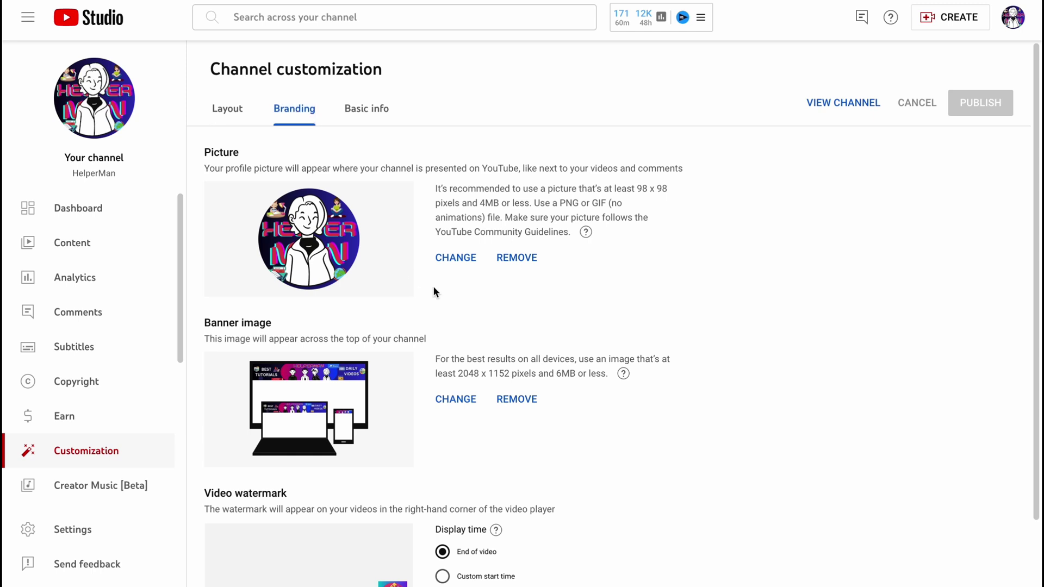
{"action": "scroll", "coordinate": [432, 286], "scroll_direction": "down", "scroll_amount": 1}
{"action": "scroll", "coordinate": [343, 422], "scroll_direction": "up", "scroll_amount": 1}
Step: Highlight the Picture, Banner image and Video watermark headings
{"action": "double_click", "coordinate": [245, 106]}
{"action": "left_click", "coordinate": [244, 279]}
{"action": "left_click_drag", "start_coordinate": [244, 279], "coordinate": [307, 330]}
{"action": "scroll", "coordinate": [313, 337], "scroll_direction": "down", "scroll_amount": 1}
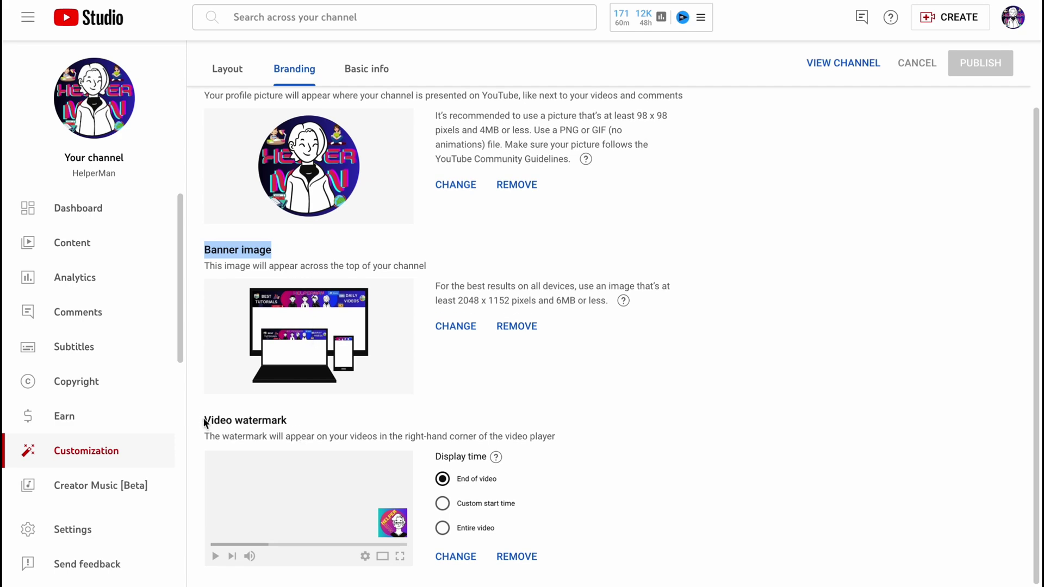
{"action": "left_click_drag", "start_coordinate": [207, 420], "coordinate": [334, 422]}
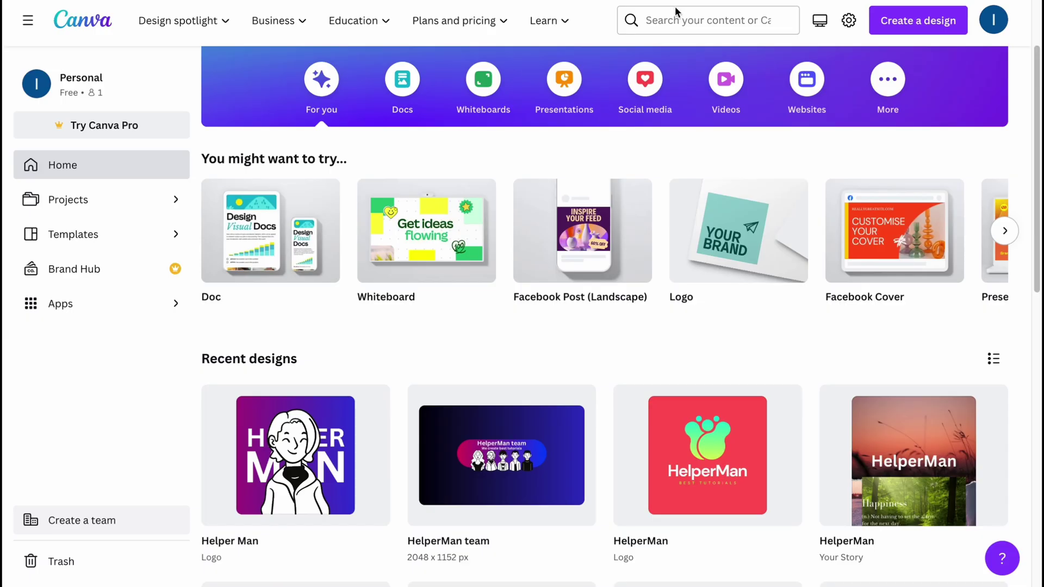
Step: Create a new square Instagram Post design
{"action": "left_click", "coordinate": [932, 28]}
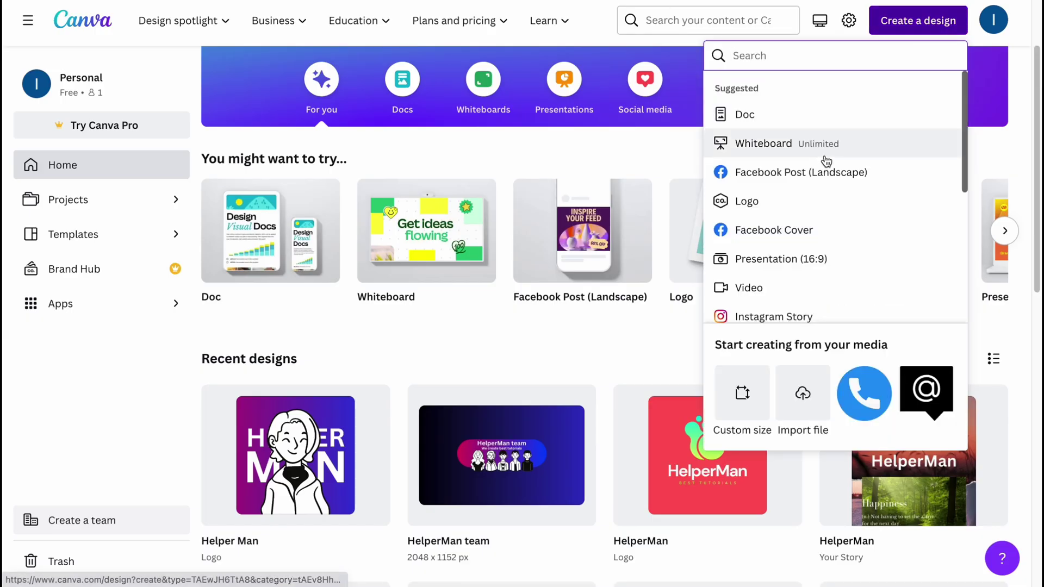
{"action": "scroll", "coordinate": [825, 163], "scroll_direction": "down", "scroll_amount": 1}
{"action": "scroll", "coordinate": [824, 163], "scroll_direction": "down", "scroll_amount": 1}
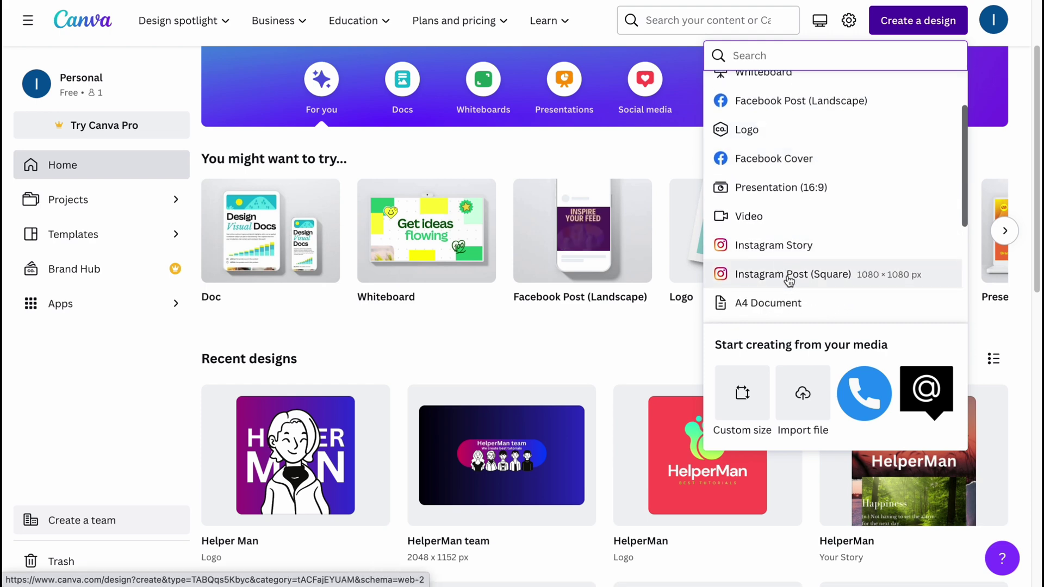
{"action": "left_click", "coordinate": [768, 275]}
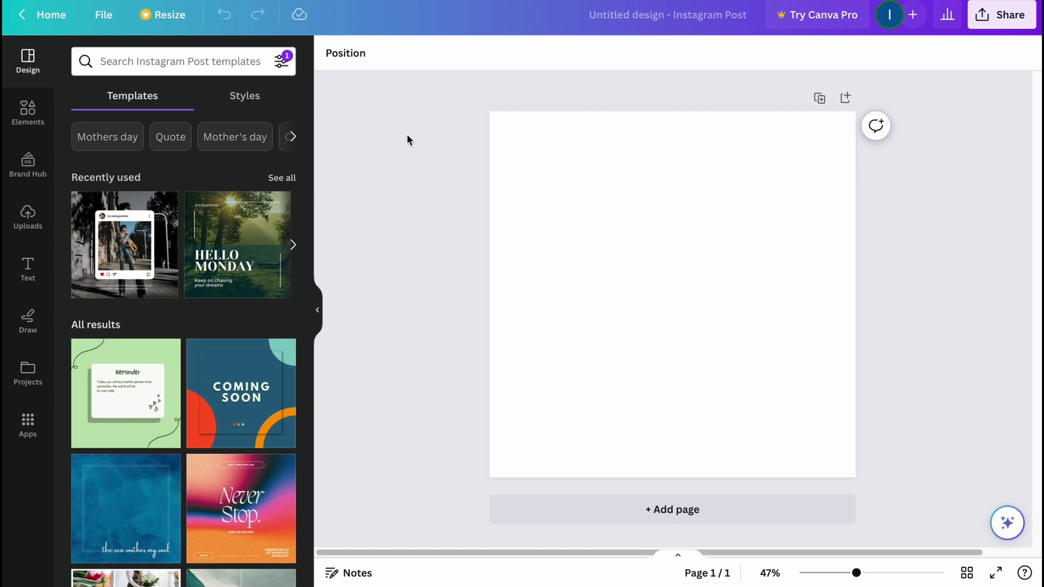
Step: Browse the Design templates and Elements panels
{"action": "left_click", "coordinate": [28, 60]}
{"action": "scroll", "coordinate": [206, 283], "scroll_direction": "down", "scroll_amount": 10}
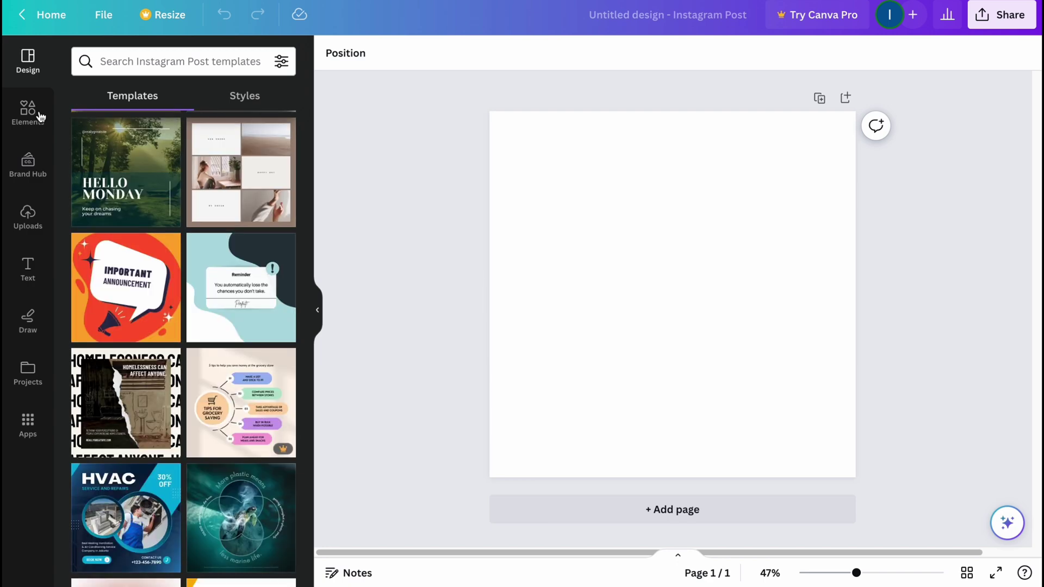
{"action": "left_click", "coordinate": [30, 112]}
{"action": "scroll", "coordinate": [167, 238], "scroll_direction": "down", "scroll_amount": 5}
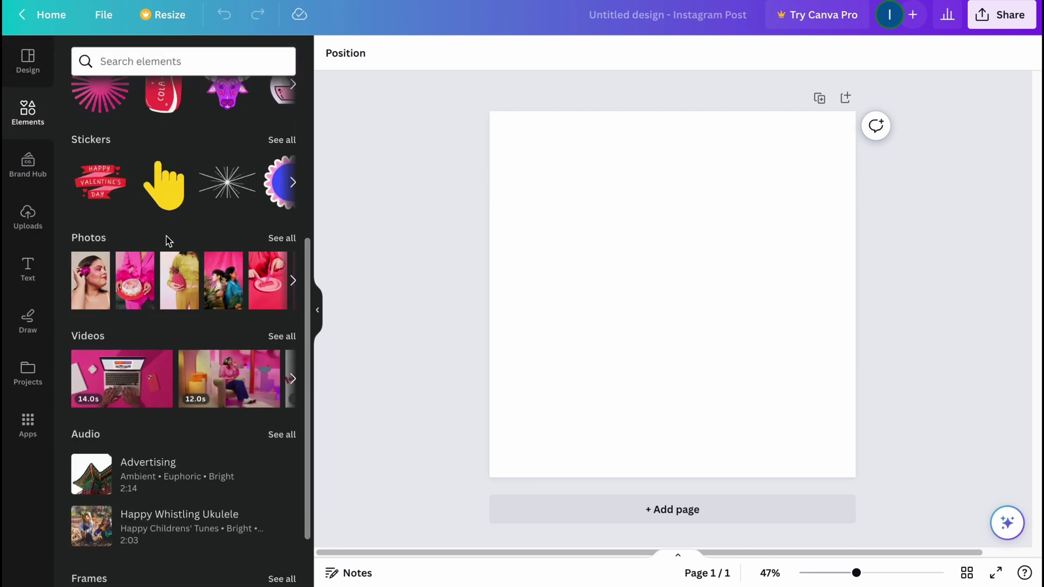
{"action": "scroll", "coordinate": [168, 236], "scroll_direction": "up", "scroll_amount": 5}
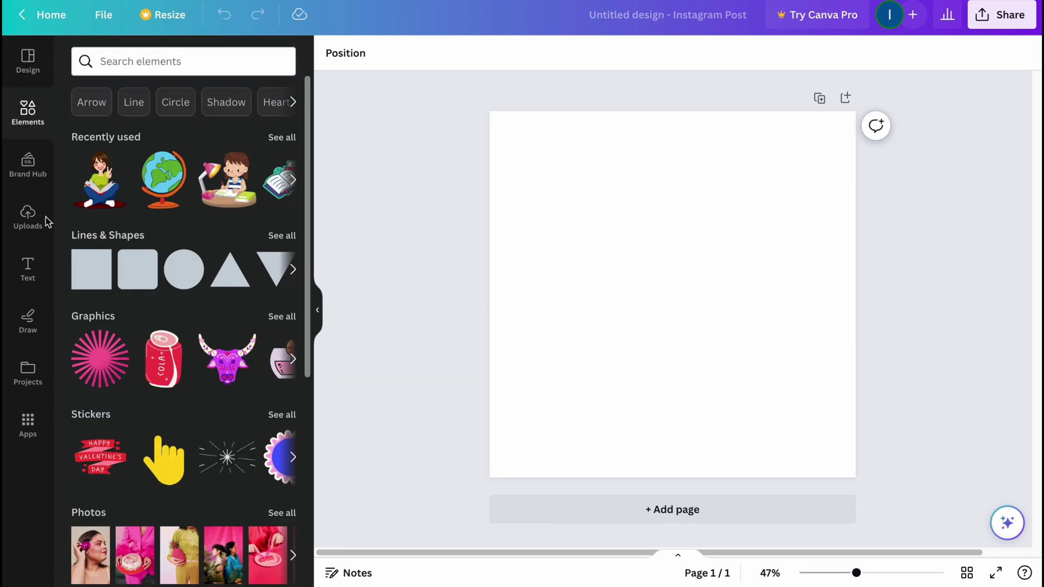
Step: Look through Brand Hub, Uploads, Text, Draw and Projects, then return to Elements
{"action": "left_click", "coordinate": [28, 161]}
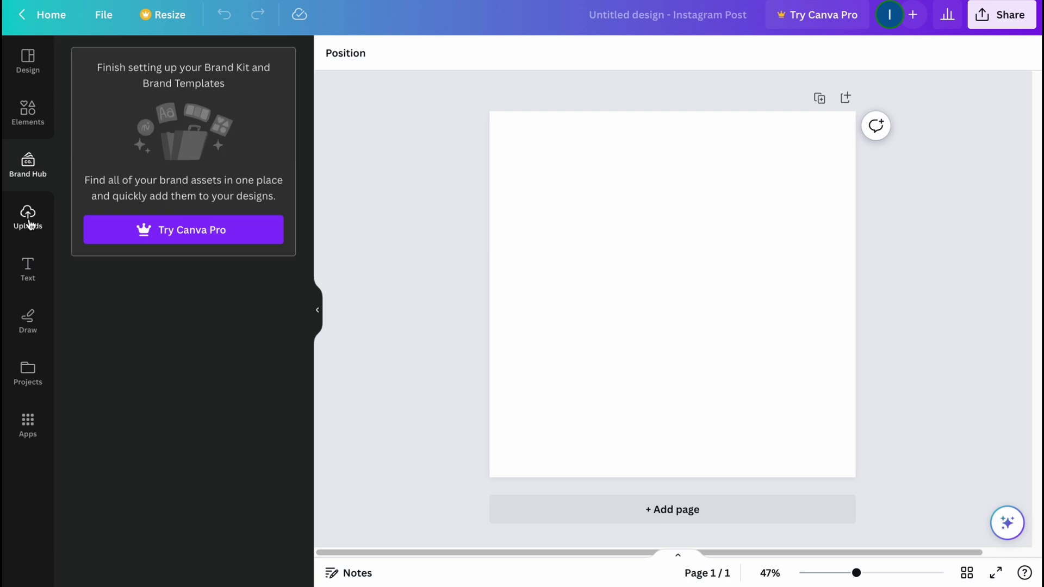
{"action": "left_click", "coordinate": [29, 217]}
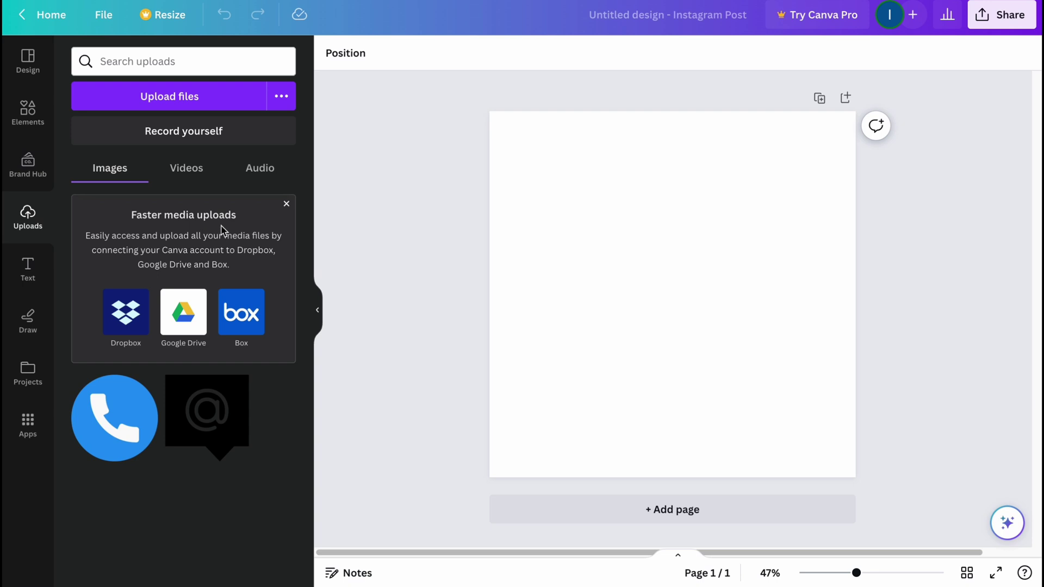
{"action": "left_click", "coordinate": [30, 267]}
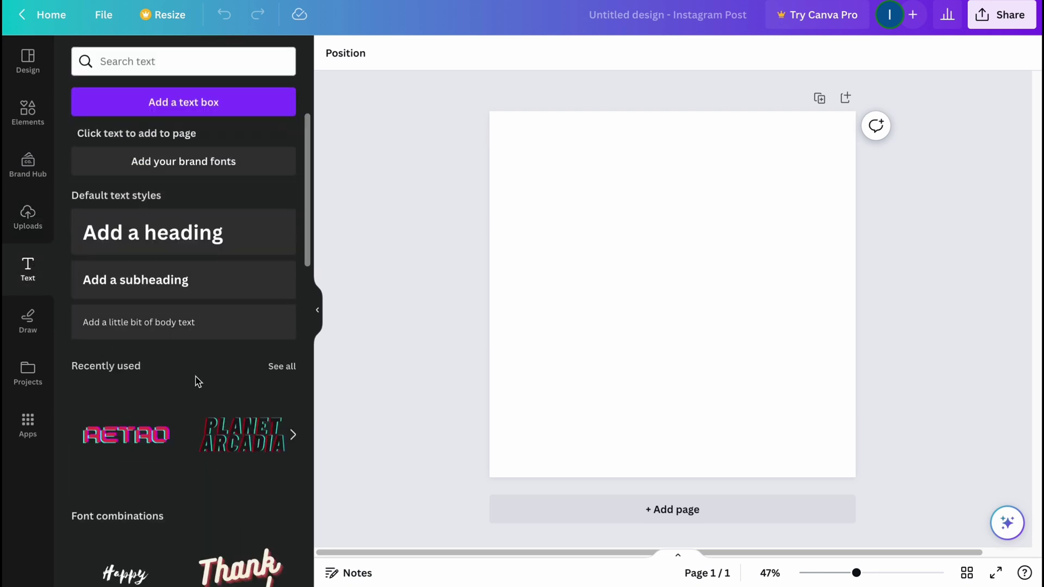
{"action": "left_click", "coordinate": [25, 327]}
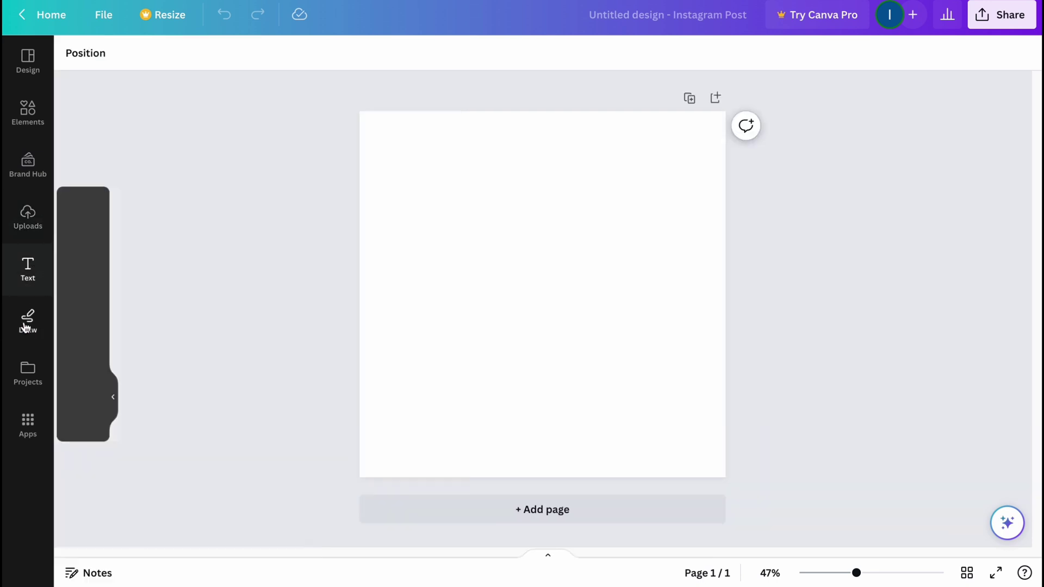
{"action": "left_click", "coordinate": [27, 377]}
{"action": "mouse_move", "coordinate": [150, 309]}
{"action": "left_click", "coordinate": [28, 113]}
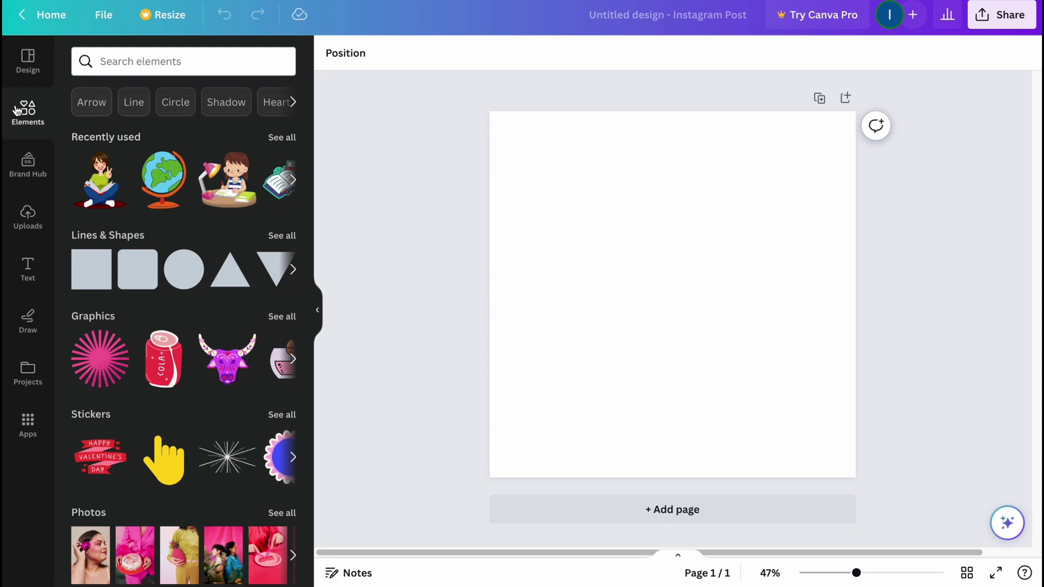
Step: Search elements for 'youtube' and add the red YouTube logo graphic to the page
{"action": "left_click", "coordinate": [135, 60]}
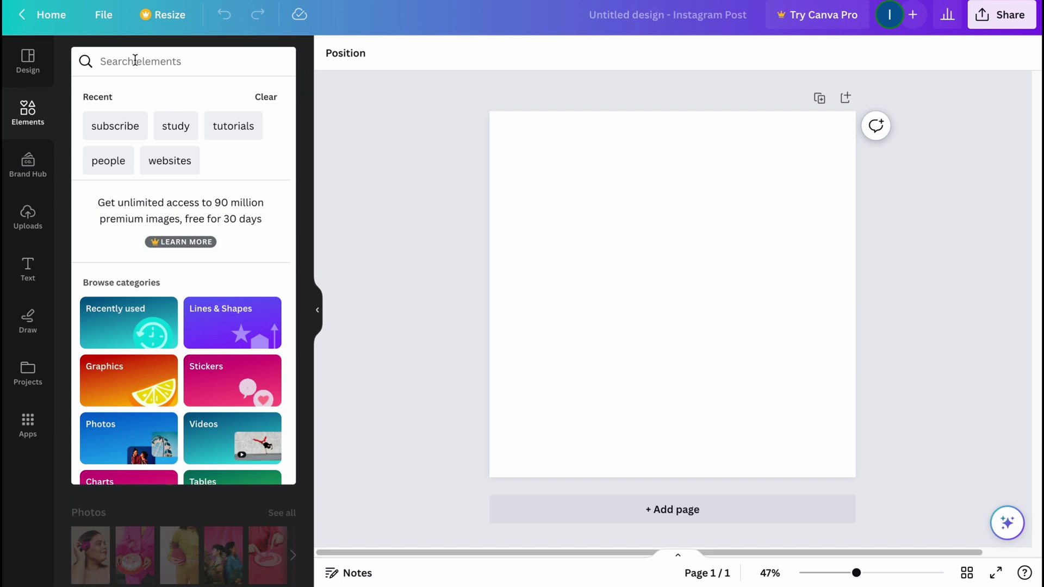
{"action": "type", "text": "youtube"}
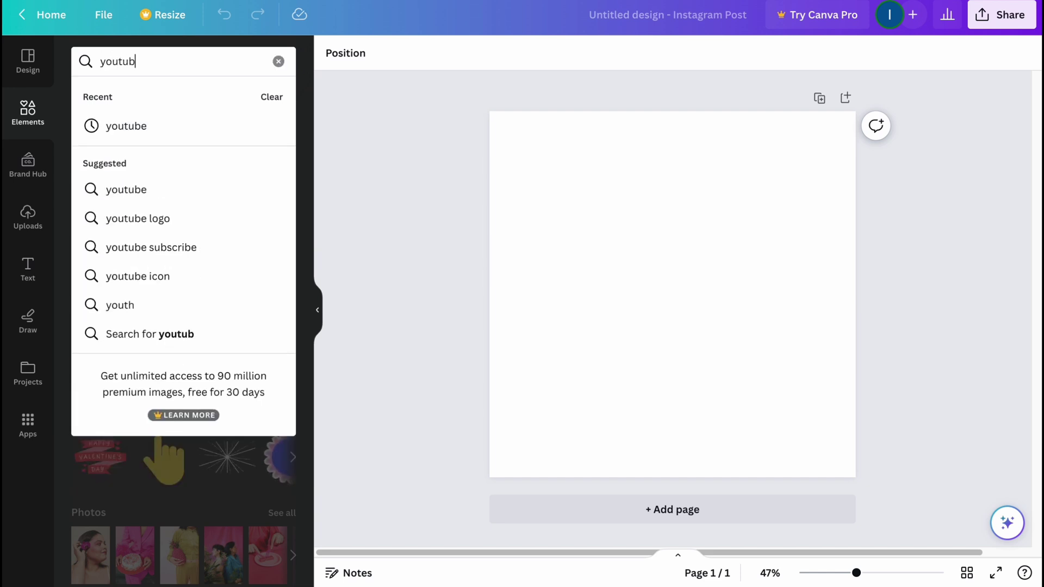
{"action": "key", "text": "Return"}
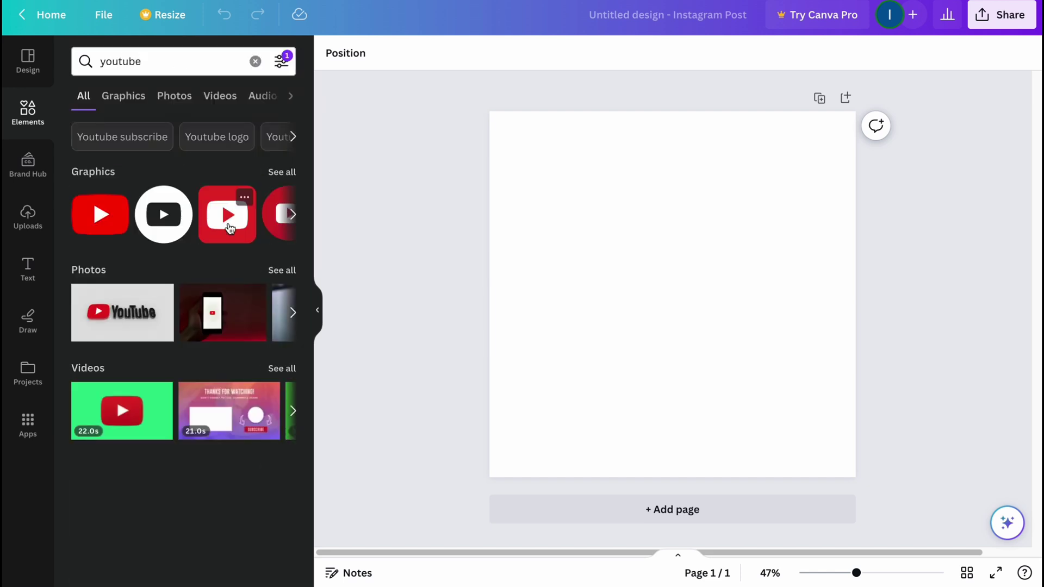
{"action": "left_click", "coordinate": [293, 214]}
{"action": "left_click", "coordinate": [294, 215]}
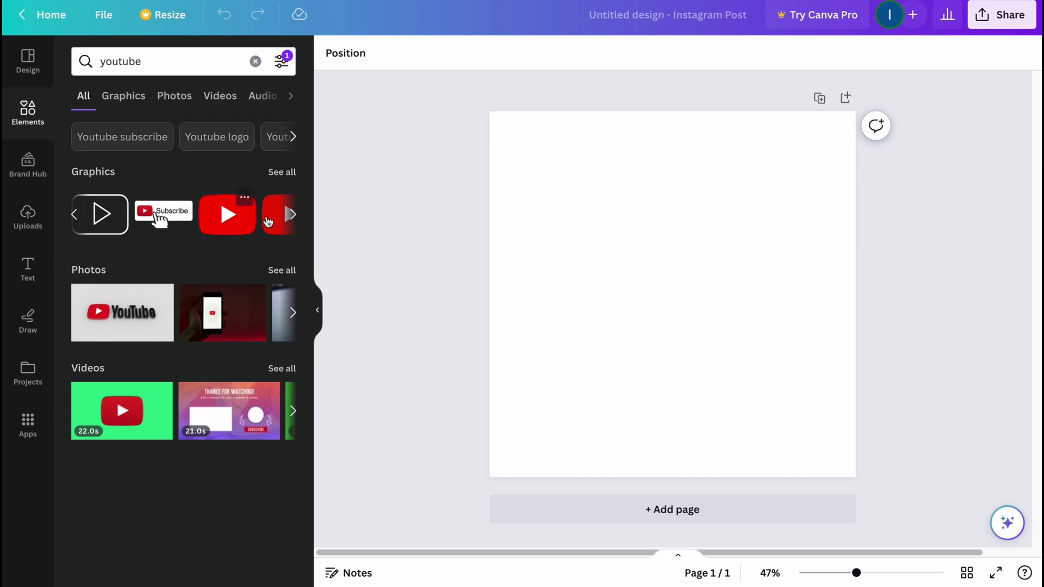
{"action": "left_click", "coordinate": [293, 215]}
{"action": "left_click", "coordinate": [75, 215]}
{"action": "left_click", "coordinate": [75, 214]}
{"action": "left_click", "coordinate": [166, 223]}
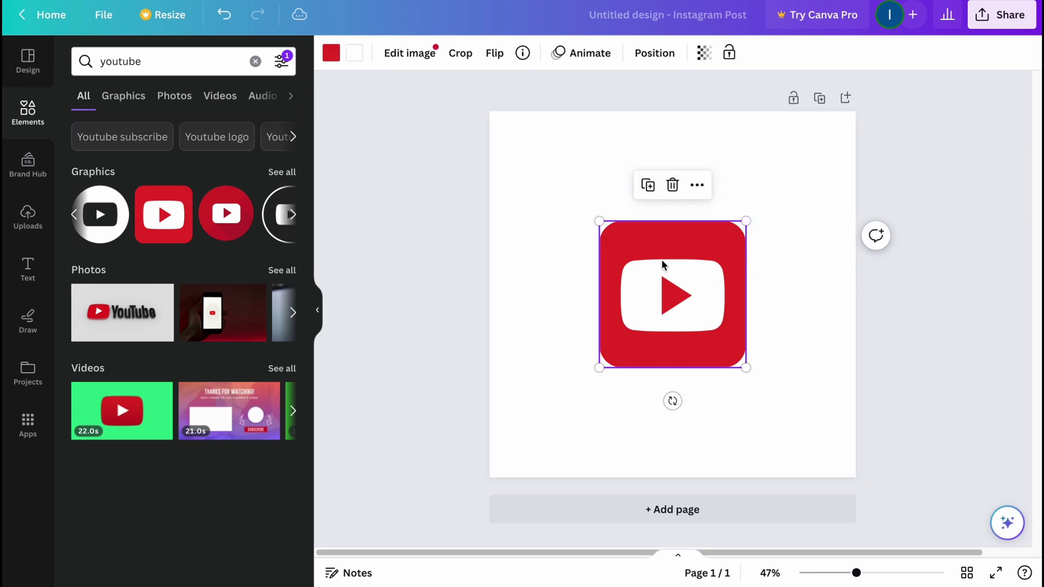
Step: Resize and centre the YouTube logo so it fills the square page edge to edge
{"action": "left_click_drag", "start_coordinate": [745, 221], "coordinate": [944, 67]}
{"action": "left_click_drag", "start_coordinate": [784, 231], "coordinate": [711, 300]}
{"action": "left_click_drag", "start_coordinate": [835, 131], "coordinate": [875, 98]}
{"action": "left_click_drag", "start_coordinate": [725, 227], "coordinate": [706, 238]}
{"action": "left_click_drag", "start_coordinate": [855, 106], "coordinate": [924, 76]}
{"action": "left_click_drag", "start_coordinate": [771, 233], "coordinate": [753, 262]}
{"action": "left_click", "coordinate": [445, 211]}
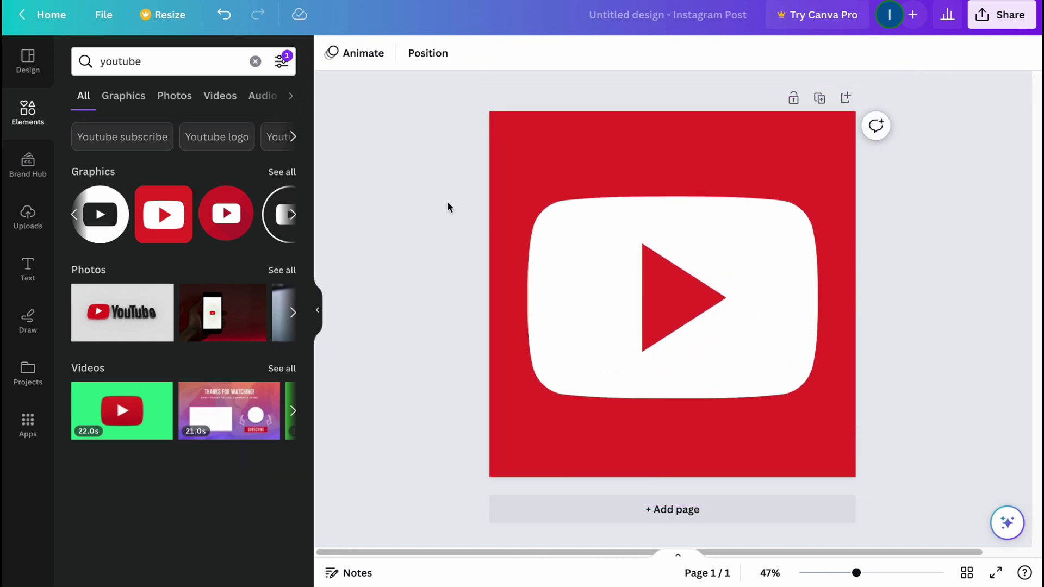
{"action": "left_click", "coordinate": [37, 271]}
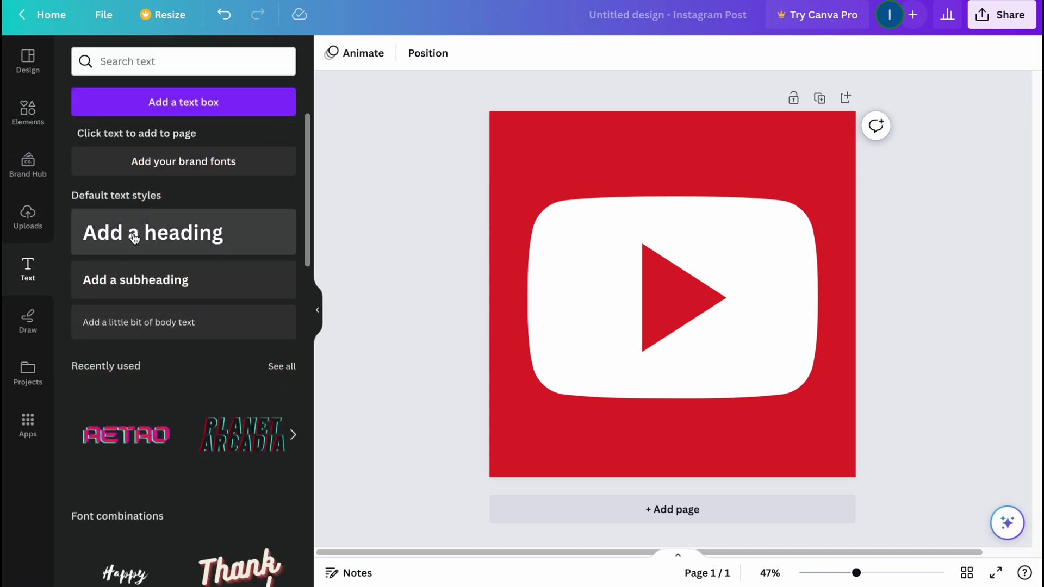
Step: Add a heading reading 'SUBSCRIBE' and colour its text white
{"action": "left_click", "coordinate": [161, 243]}
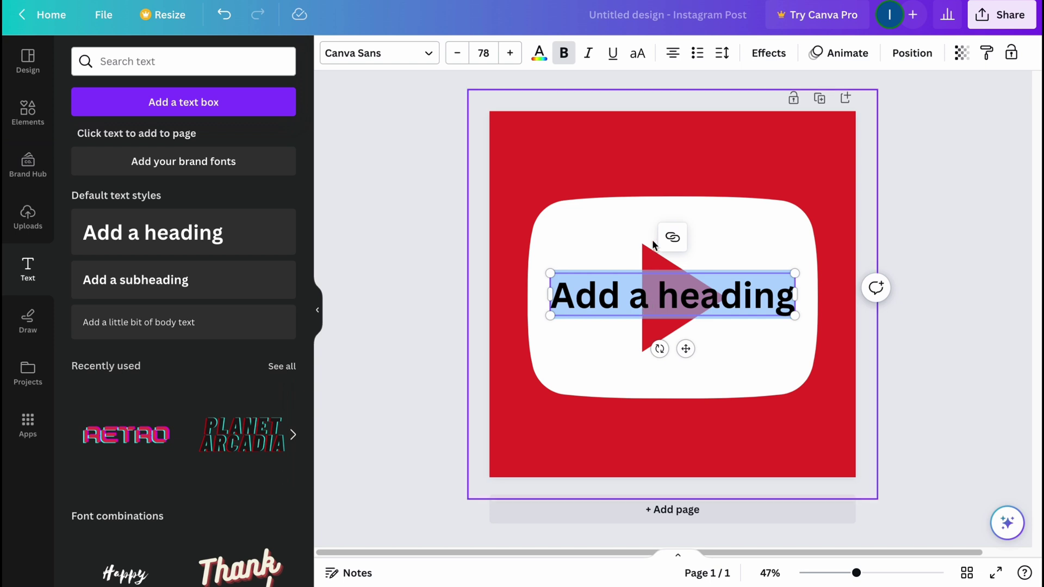
{"action": "type", "text": "SUN"}
{"action": "key", "text": "BackSpace"}
{"action": "type", "text": "BSC"}
{"action": "key", "text": "BackSpace"}
{"action": "type", "text": "CRIBE"}
{"action": "key", "text": "ctrl+a"}
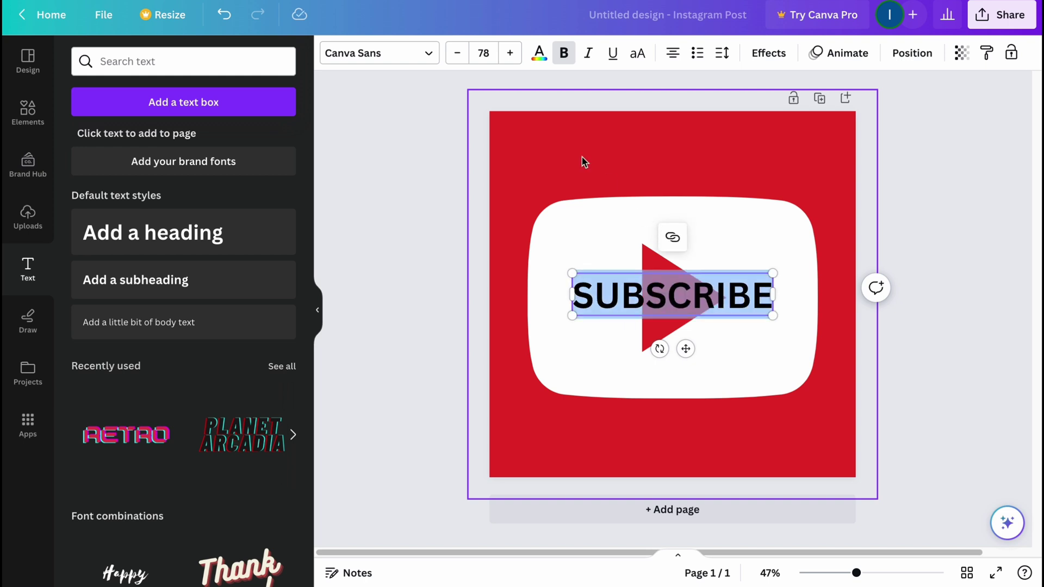
{"action": "left_click", "coordinate": [538, 52]}
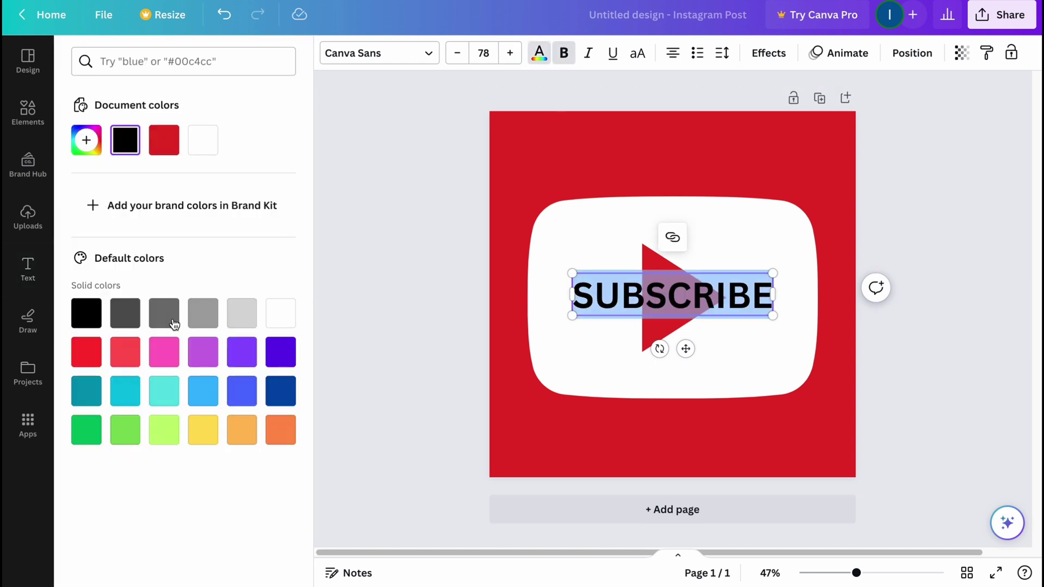
{"action": "left_click", "coordinate": [291, 319]}
{"action": "key", "text": "Escape"}
Step: Enlarge SUBSCRIBE to size 106 across the top and recentre the logo beneath it
{"action": "left_click", "coordinate": [684, 314]}
{"action": "left_click_drag", "start_coordinate": [684, 314], "coordinate": [693, 161]}
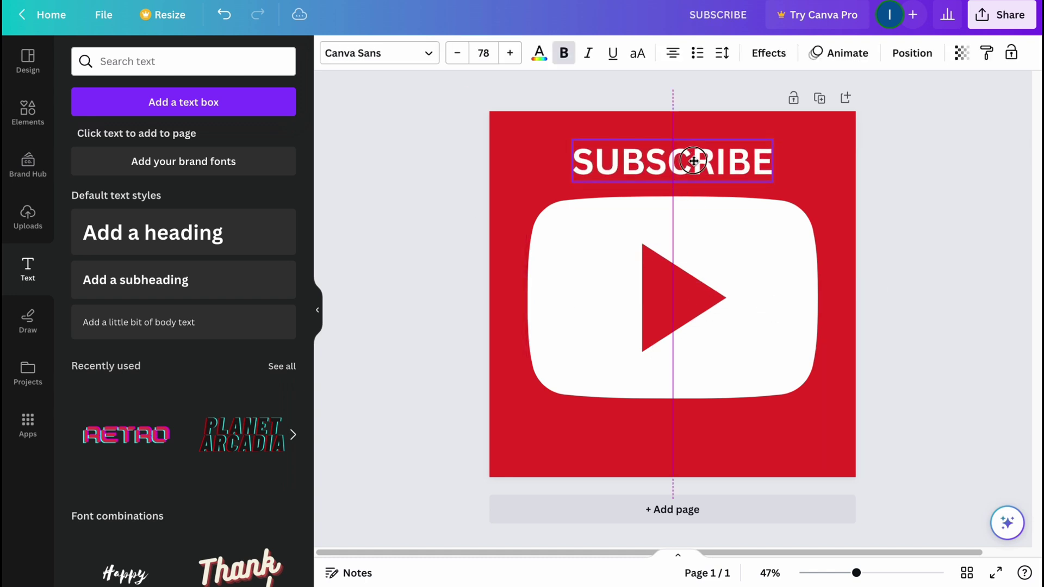
{"action": "left_click_drag", "start_coordinate": [773, 140], "coordinate": [843, 104]}
{"action": "left_click_drag", "start_coordinate": [741, 149], "coordinate": [723, 158]}
{"action": "left_click_drag", "start_coordinate": [674, 295], "coordinate": [679, 314]}
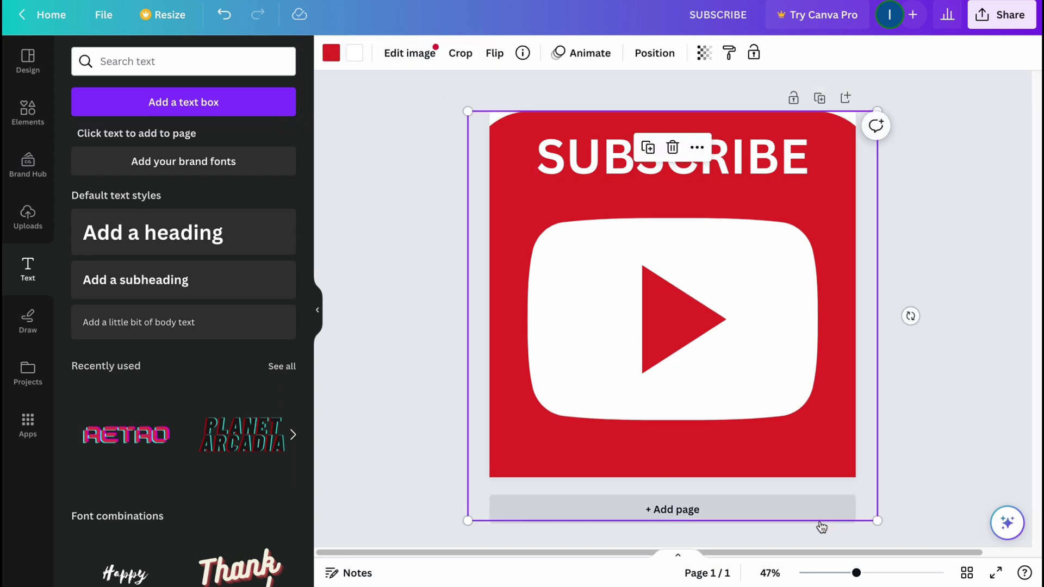
{"action": "left_click_drag", "start_coordinate": [856, 572], "coordinate": [859, 573]}
{"action": "left_click_drag", "start_coordinate": [723, 312], "coordinate": [715, 298]}
{"action": "left_click_drag", "start_coordinate": [701, 174], "coordinate": [706, 180]}
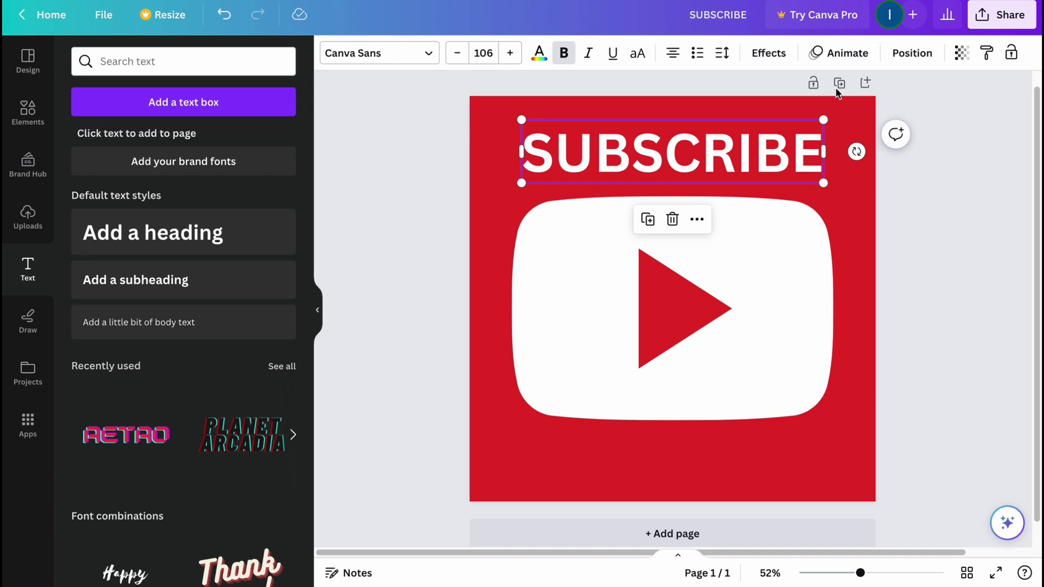
Step: Download the design as the PNG file SUBSCRIBE.png
{"action": "left_click", "coordinate": [1000, 15]}
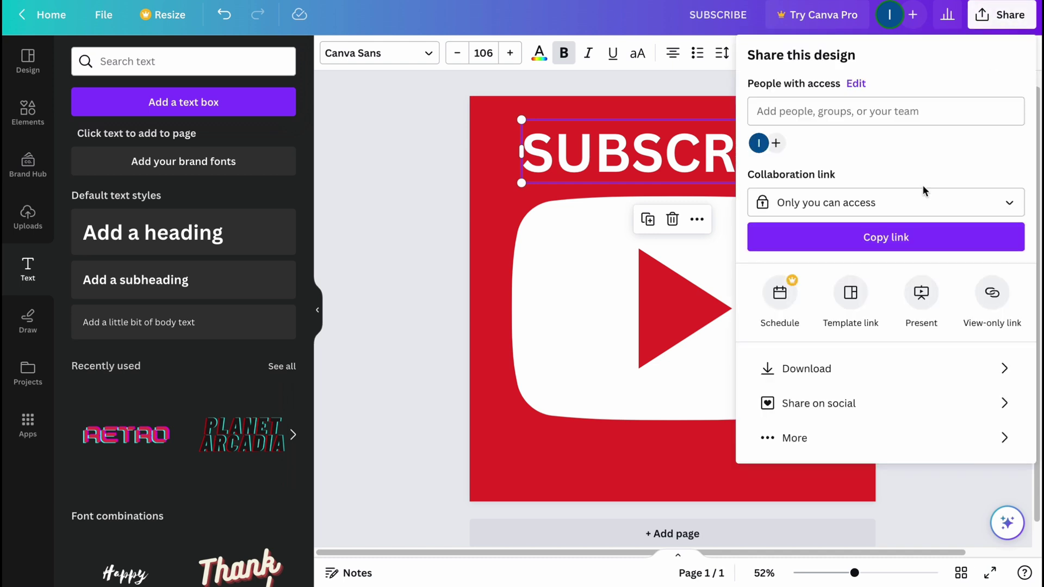
{"action": "left_click", "coordinate": [803, 371]}
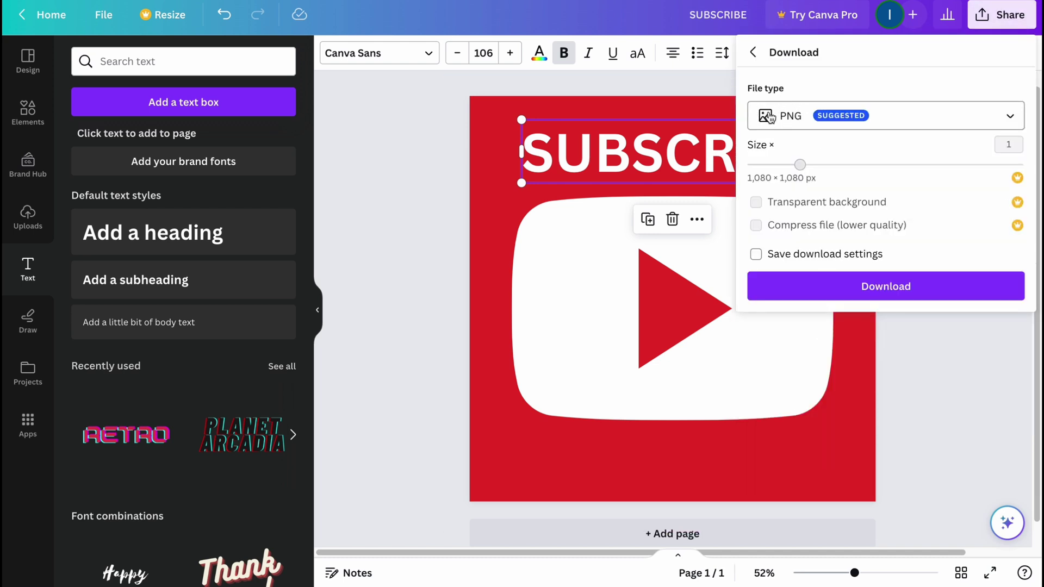
{"action": "left_click", "coordinate": [845, 287]}
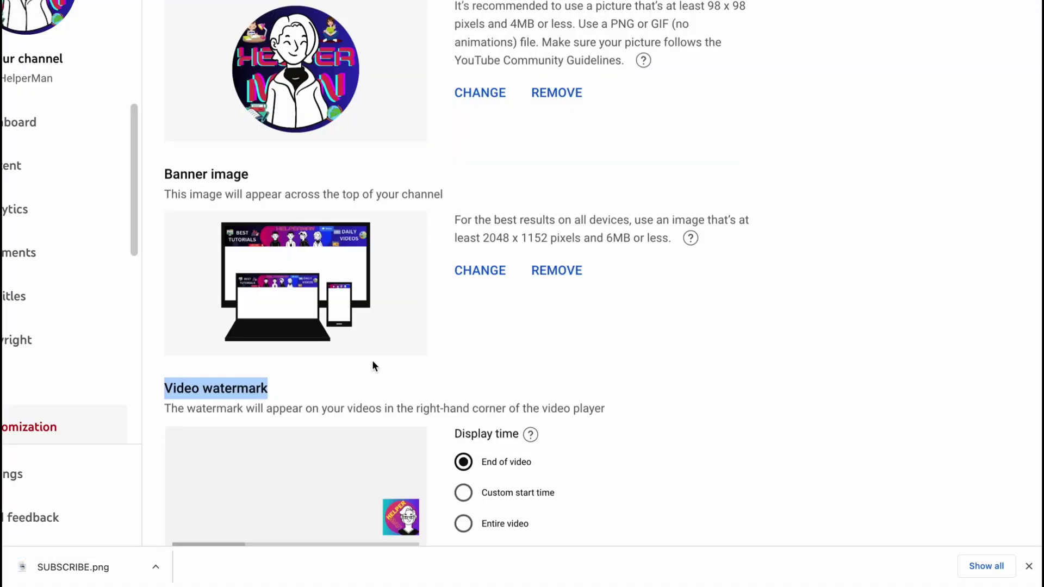
{"action": "scroll", "coordinate": [373, 362], "scroll_direction": "down", "scroll_amount": 1}
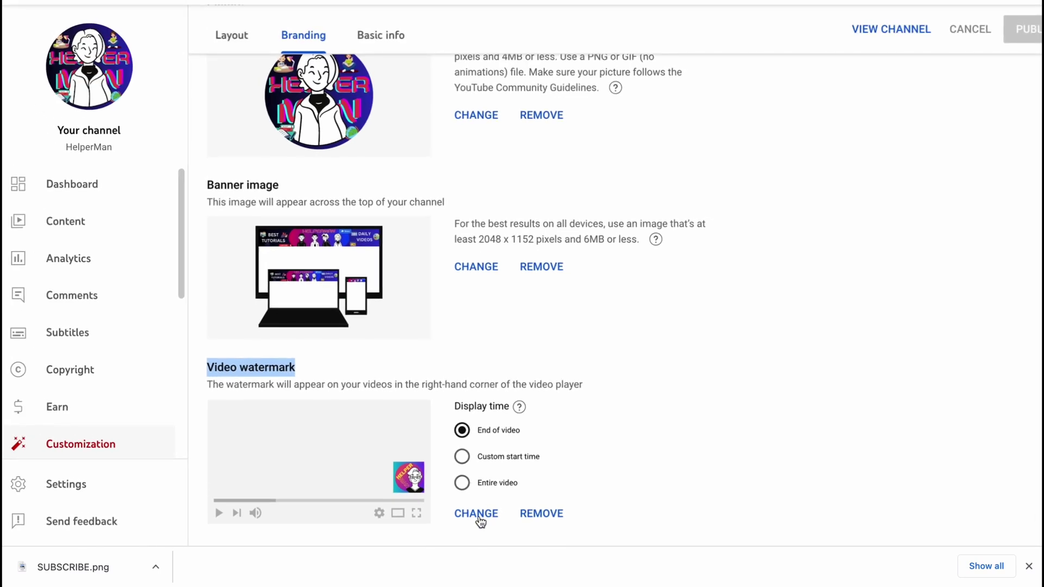
Step: Set SUBSCRIBE.png as the video watermark, cropped slightly tighter
{"action": "left_click", "coordinate": [480, 518]}
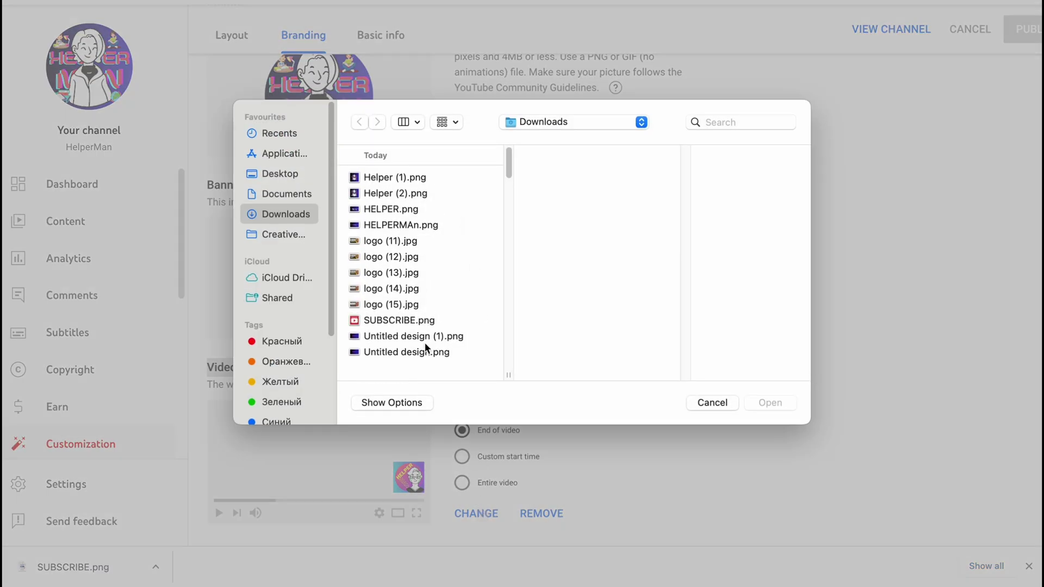
{"action": "left_click", "coordinate": [400, 320]}
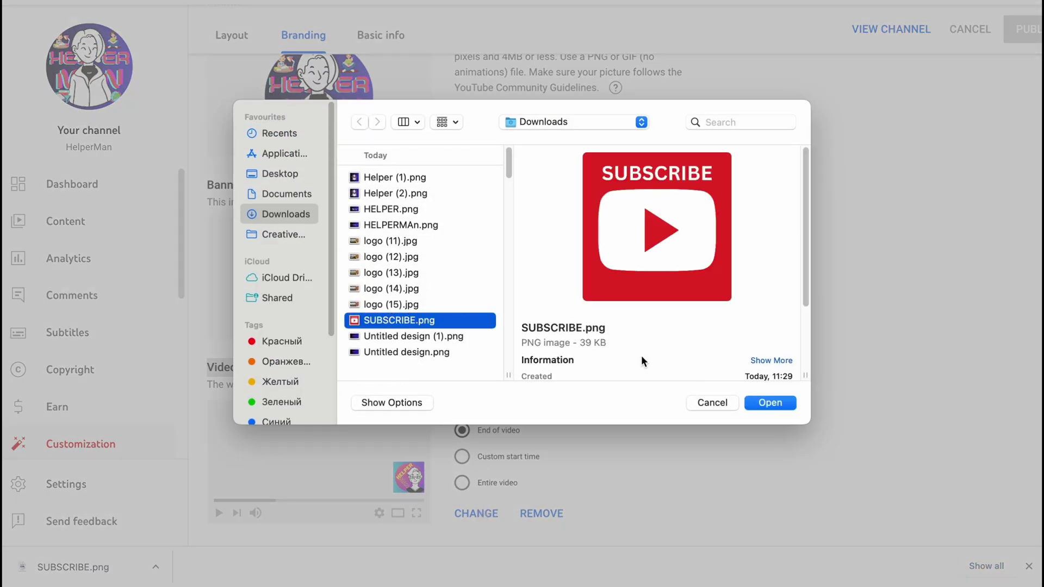
{"action": "left_click", "coordinate": [765, 403]}
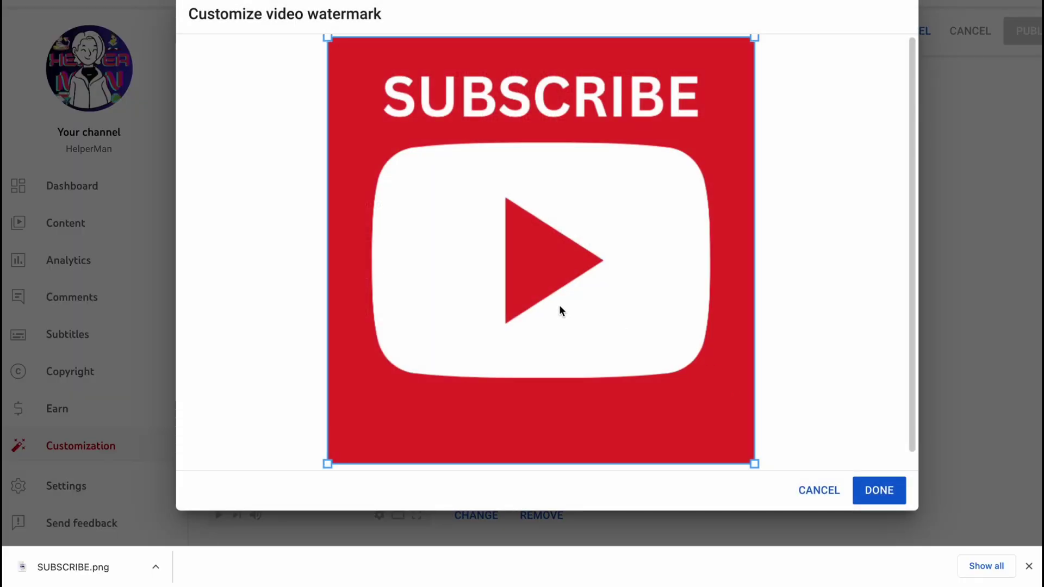
{"action": "left_click_drag", "start_coordinate": [754, 464], "coordinate": [687, 344]}
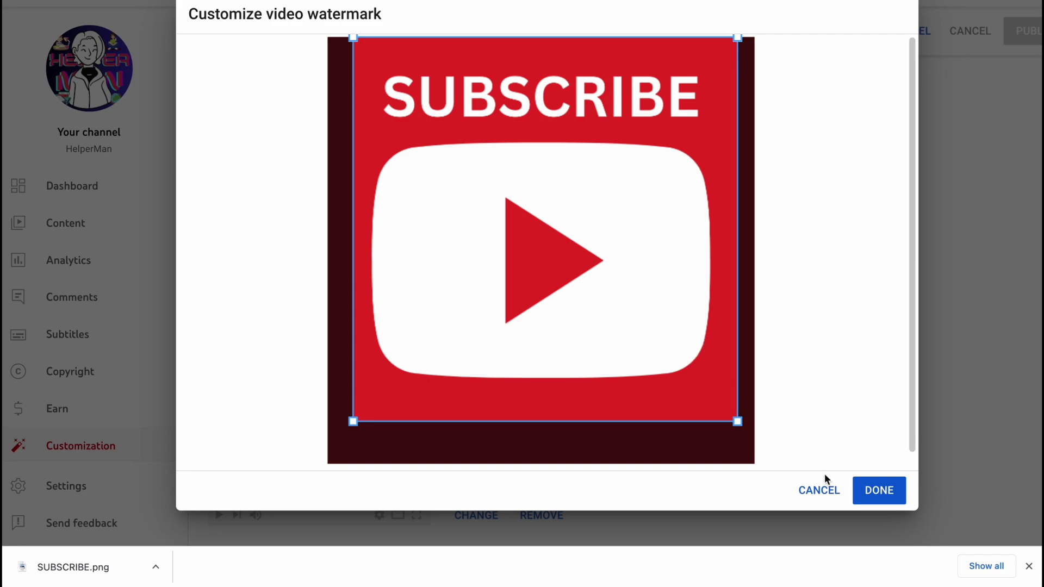
{"action": "left_click", "coordinate": [878, 491]}
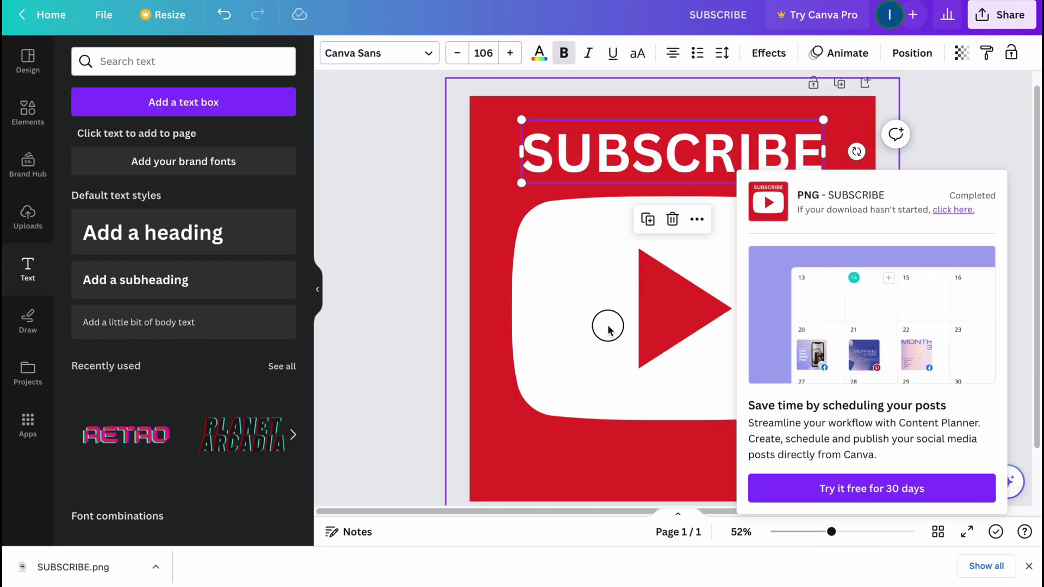
Step: Delete the SUBSCRIBE image to leave a blank page
{"action": "left_click", "coordinate": [606, 325]}
{"action": "key", "text": "Delete"}
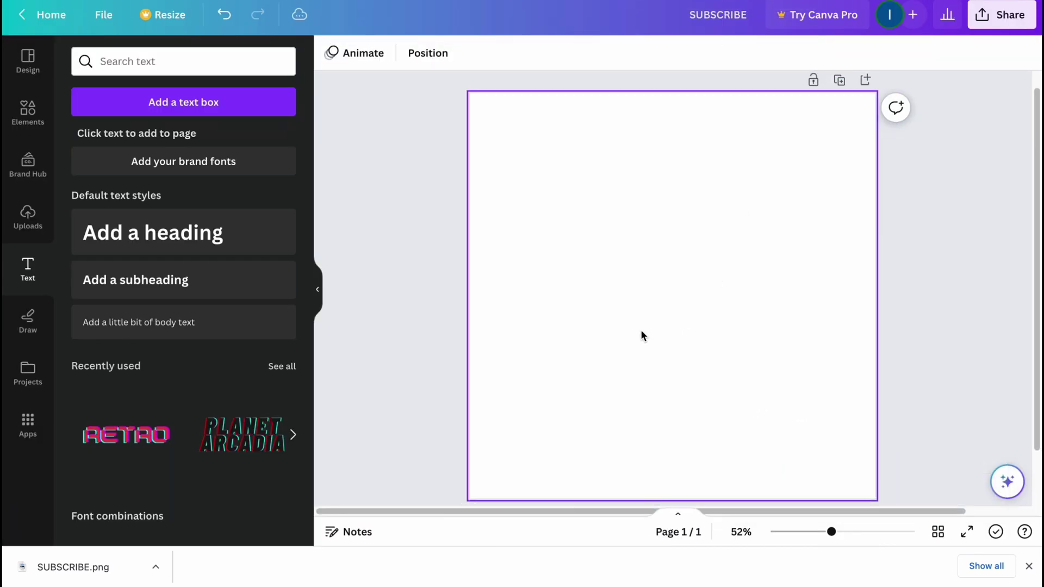
{"action": "scroll", "coordinate": [585, 316], "scroll_direction": "down", "scroll_amount": 1}
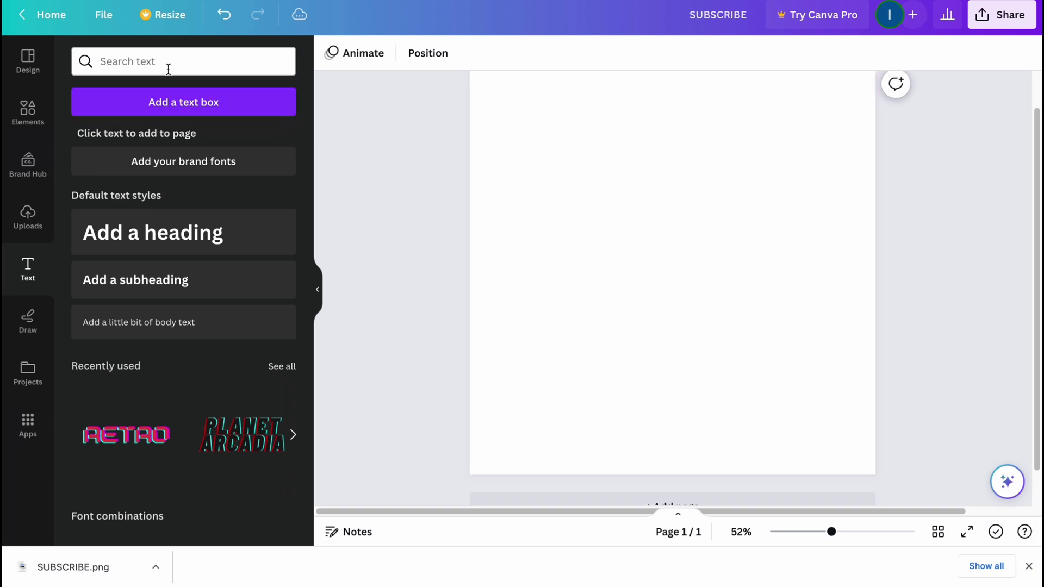
Step: Search Elements for 'subscribe', replacing the old 'youtube' search term
{"action": "left_click", "coordinate": [137, 61]}
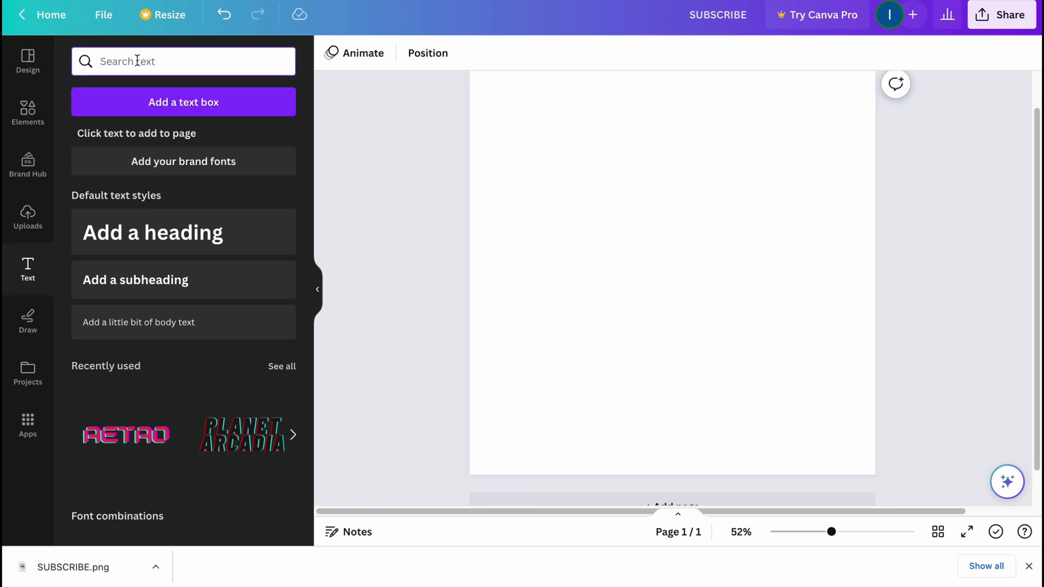
{"action": "type", "text": "subscribe"}
{"action": "key", "text": "Return"}
{"action": "left_click", "coordinate": [27, 111]}
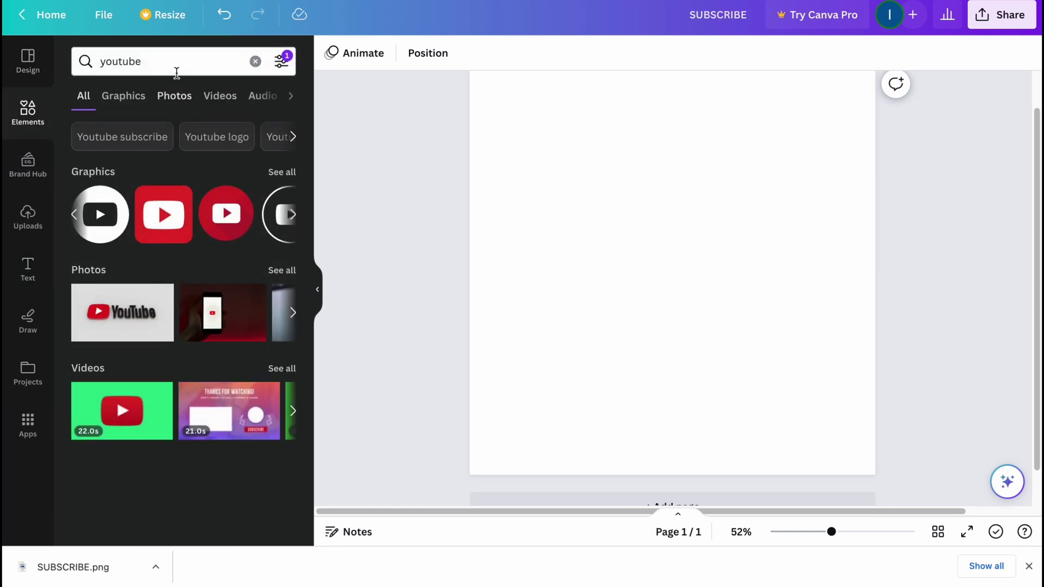
{"action": "left_click", "coordinate": [175, 62]}
{"action": "double_click", "coordinate": [234, 71]}
{"action": "type", "text": "subscribe"}
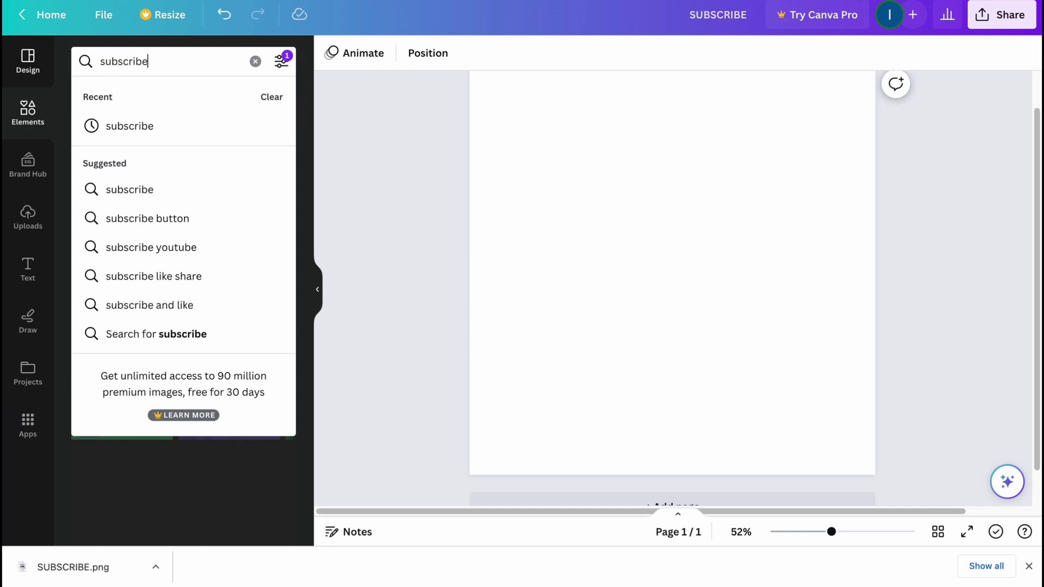
{"action": "key", "text": "Return"}
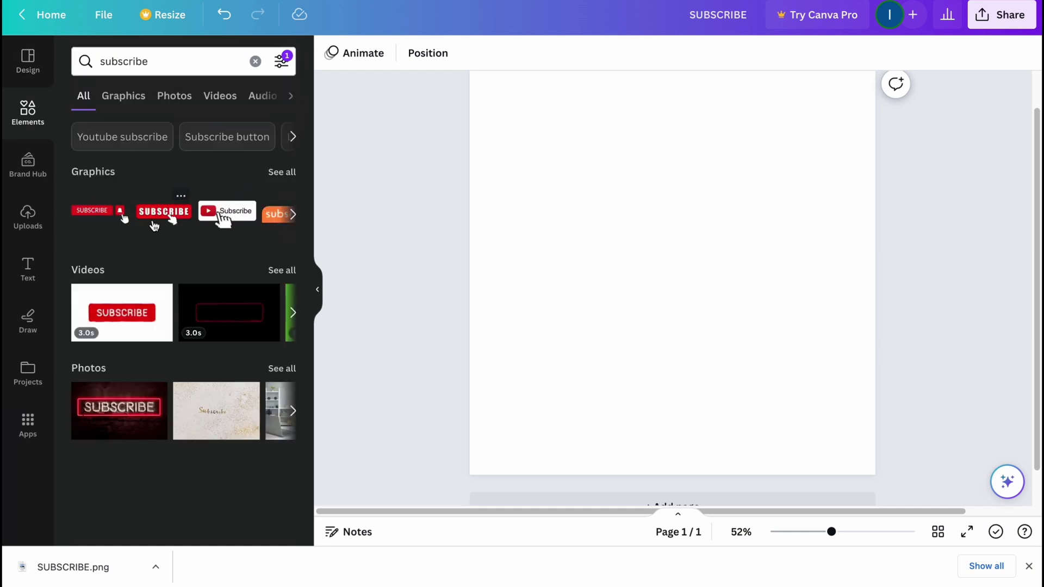
Step: Add the SUBSCRIBE hand graphic and the YouTube-logo Subscribe graphic to the page
{"action": "left_click_drag", "start_coordinate": [163, 211], "coordinate": [837, 191]}
{"action": "left_click_drag", "start_coordinate": [771, 181], "coordinate": [645, 203]}
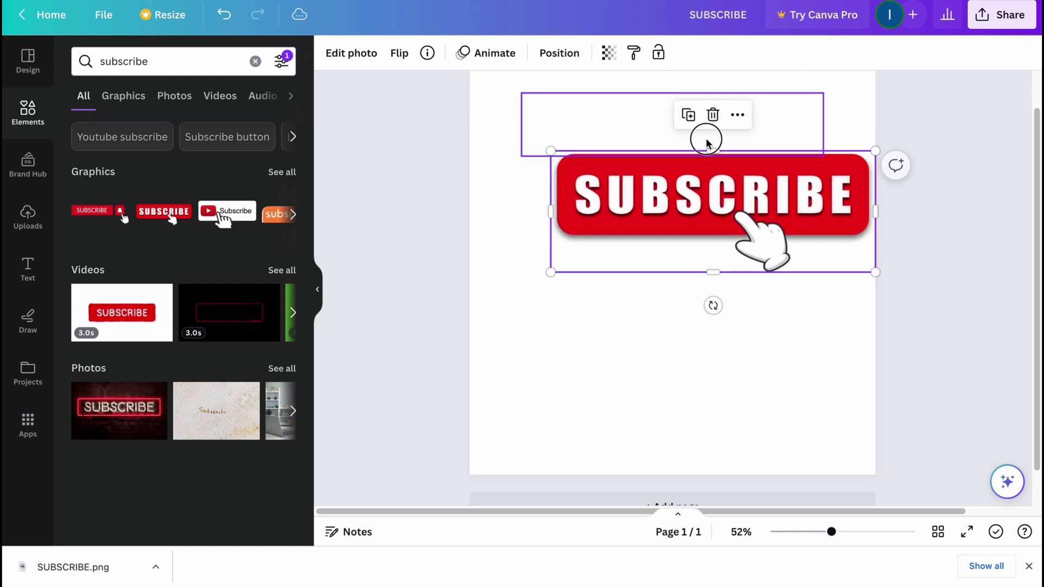
{"action": "left_click", "coordinate": [706, 142]}
{"action": "left_click", "coordinate": [722, 194]}
{"action": "left_click_drag", "start_coordinate": [723, 193], "coordinate": [674, 186]}
{"action": "left_click_drag", "start_coordinate": [226, 215], "coordinate": [543, 307]}
{"action": "left_click", "coordinate": [294, 215]}
{"action": "left_click", "coordinate": [293, 218]}
{"action": "left_click", "coordinate": [293, 217]}
Step: Delete the top SUBSCRIBE graphic and place the YouTube Subscribe graphic near the page bottom
{"action": "left_click", "coordinate": [578, 461]}
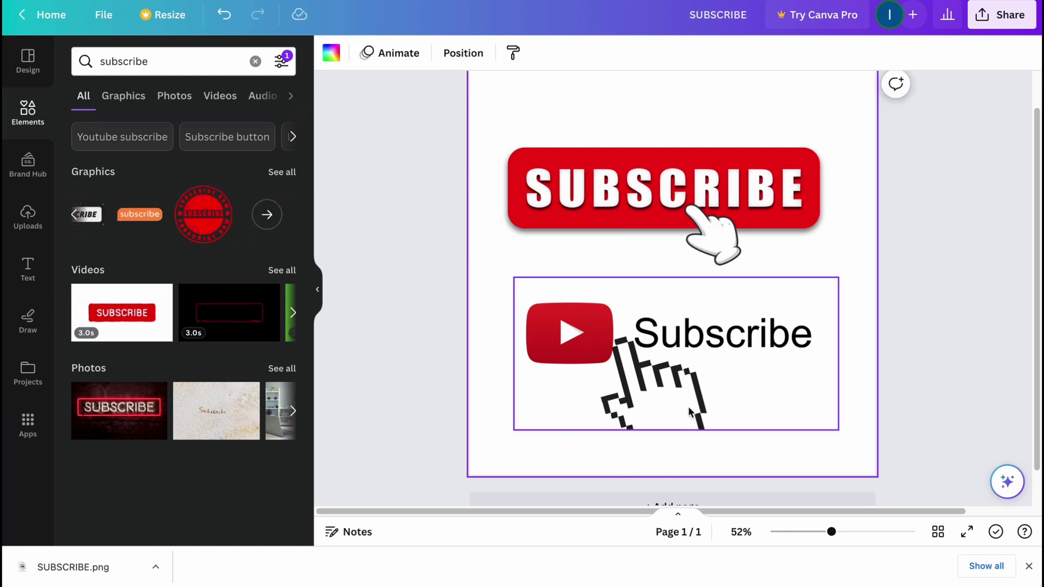
{"action": "left_click_drag", "start_coordinate": [699, 363], "coordinate": [668, 368]}
{"action": "left_click", "coordinate": [674, 217]}
{"action": "key", "text": "Delete"}
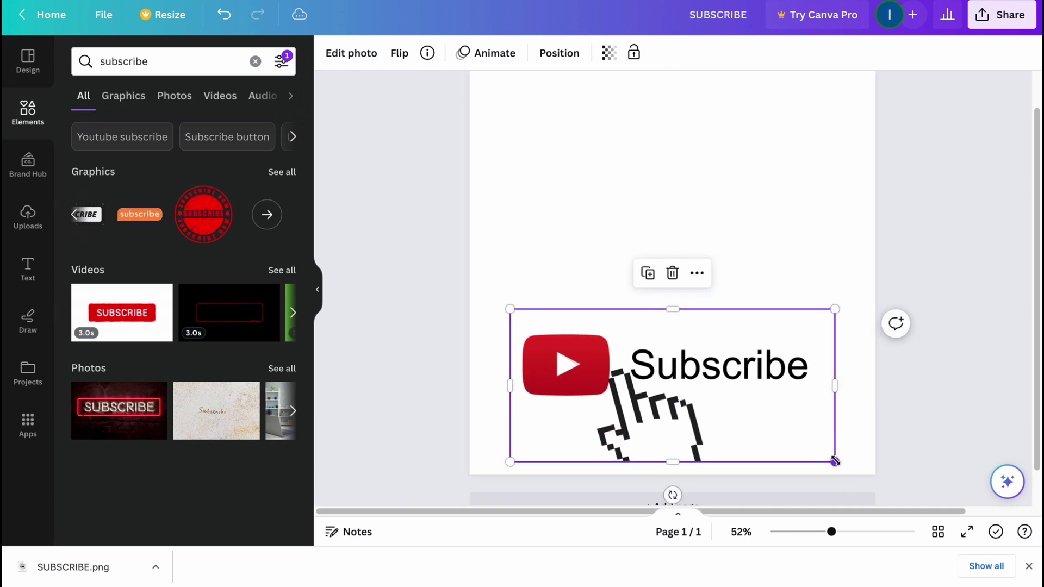
{"action": "left_click_drag", "start_coordinate": [704, 372], "coordinate": [708, 368]}
{"action": "left_click", "coordinate": [589, 169]}
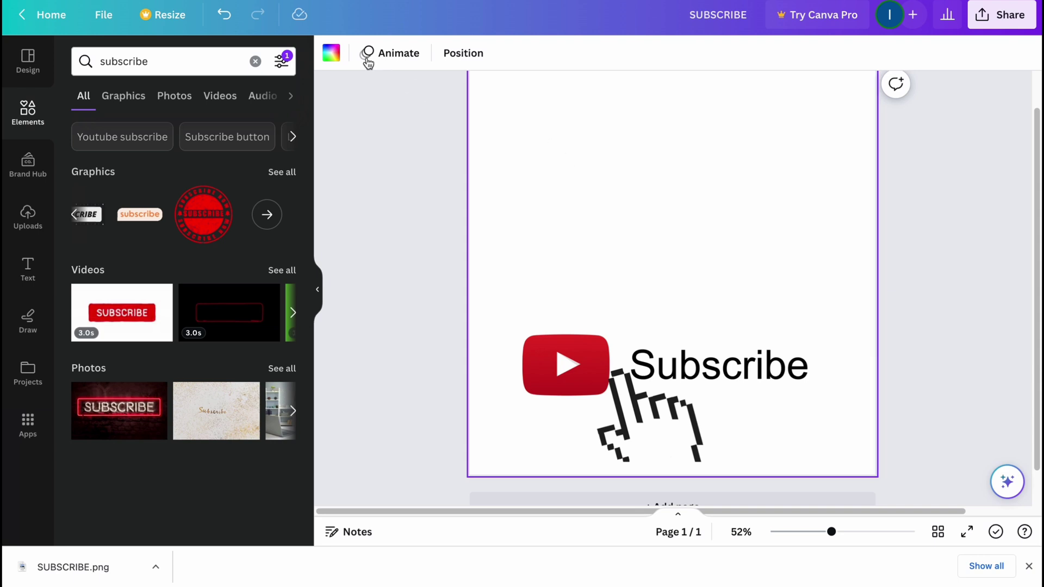
{"action": "left_click", "coordinate": [331, 53]}
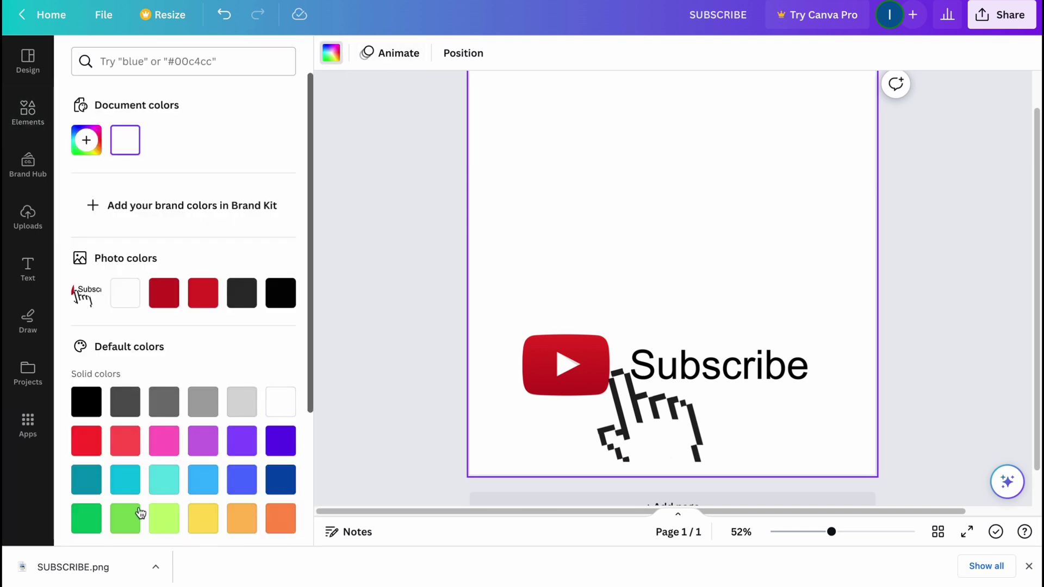
Step: Fill the page background with green and download the design as PNG SUBSCRIBE (1).png
{"action": "left_click", "coordinate": [86, 518]}
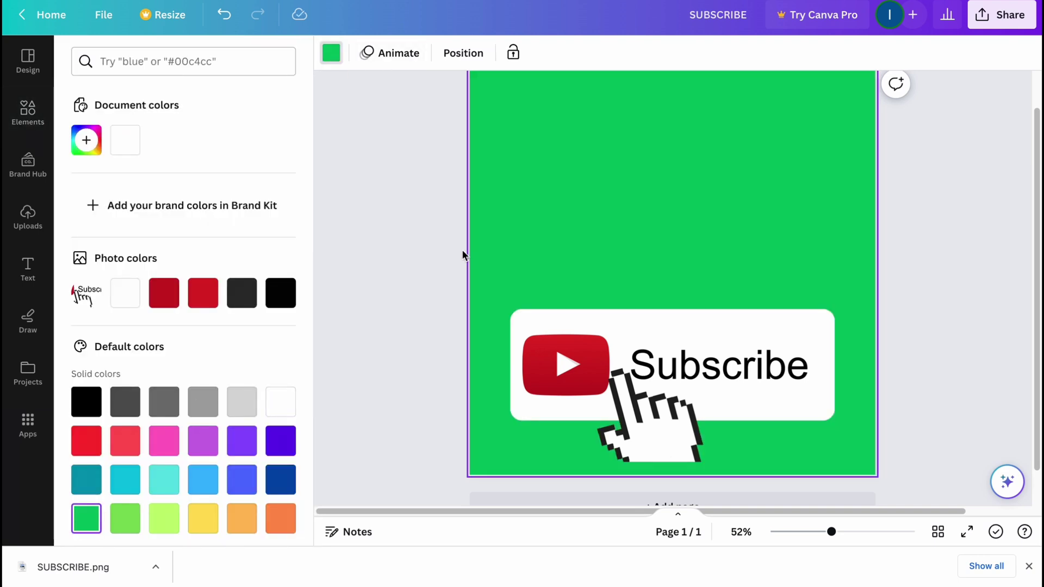
{"action": "left_click", "coordinate": [368, 179]}
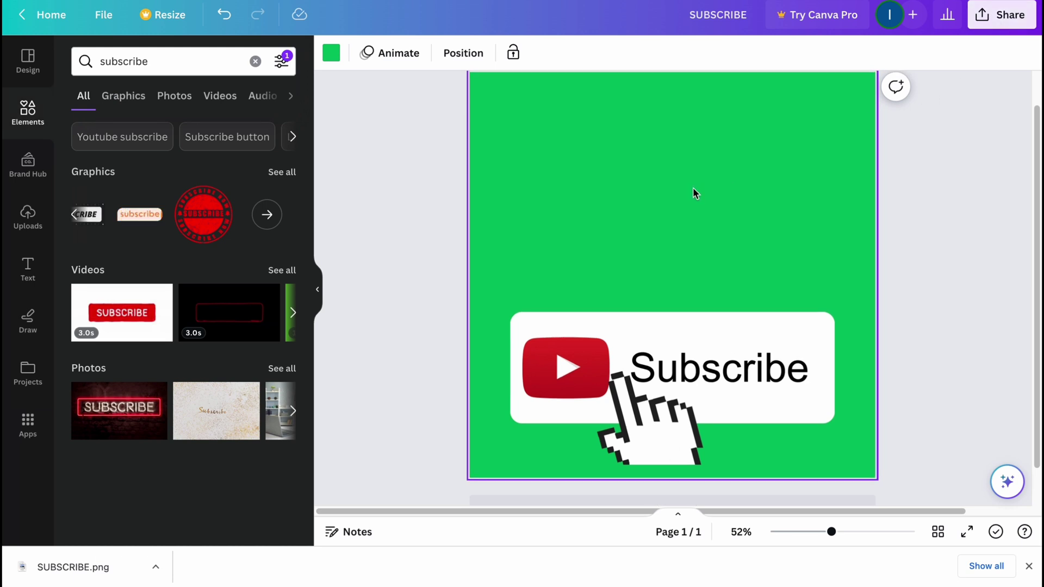
{"action": "left_click", "coordinate": [998, 16]}
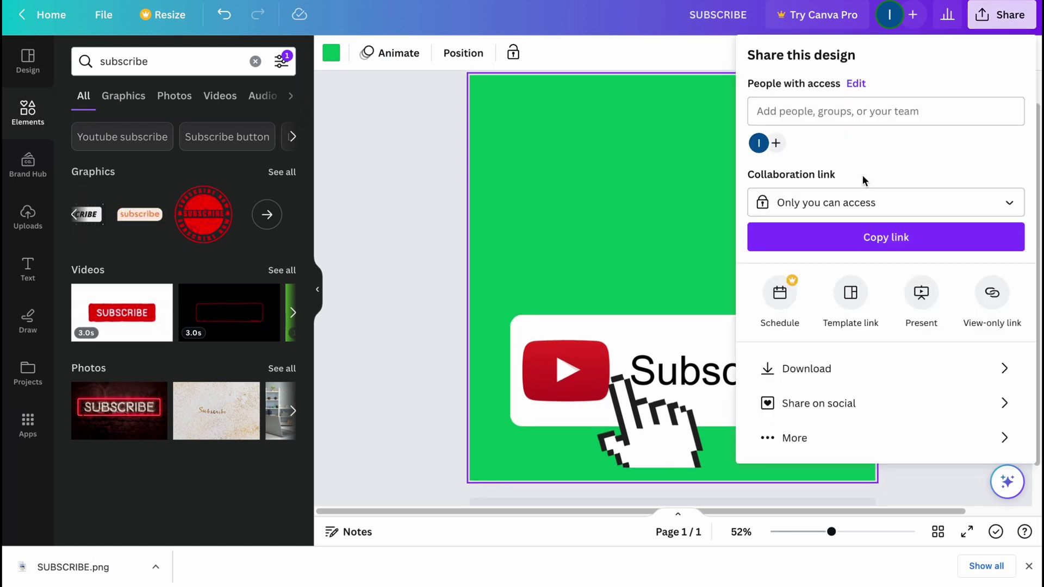
{"action": "left_click", "coordinate": [798, 379]}
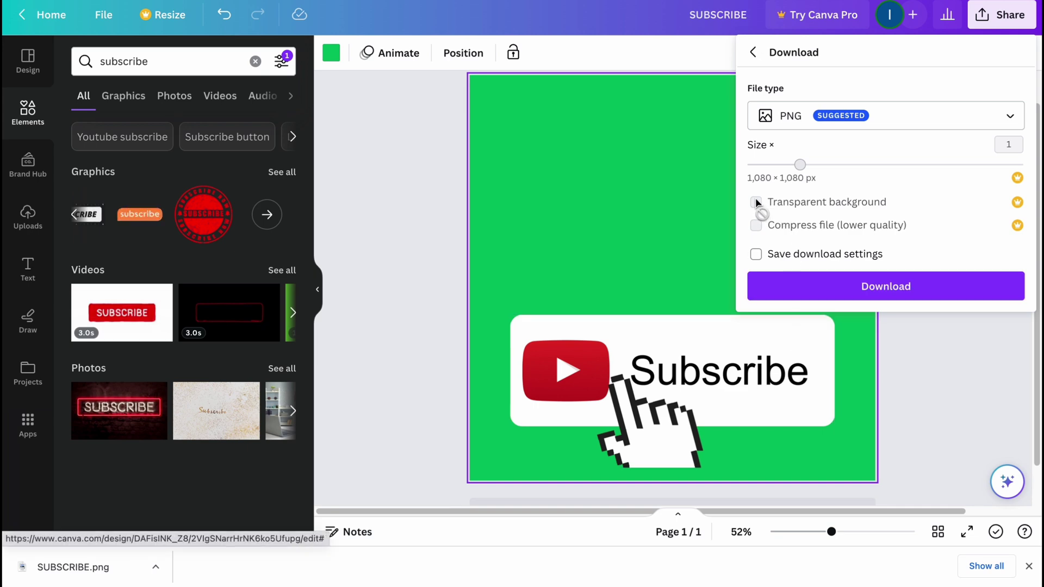
{"action": "left_click", "coordinate": [1018, 205]}
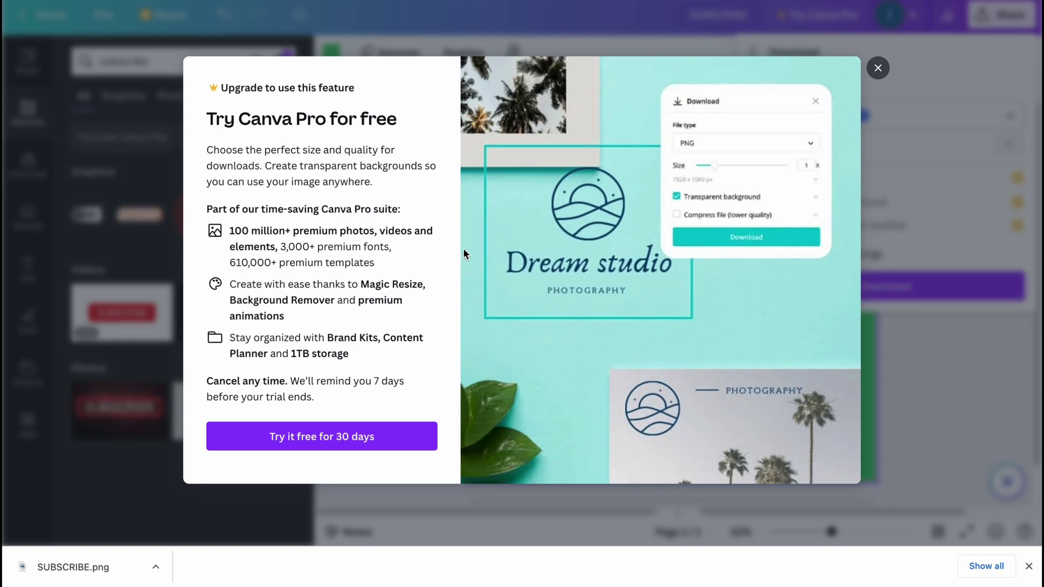
{"action": "left_click", "coordinate": [878, 67]}
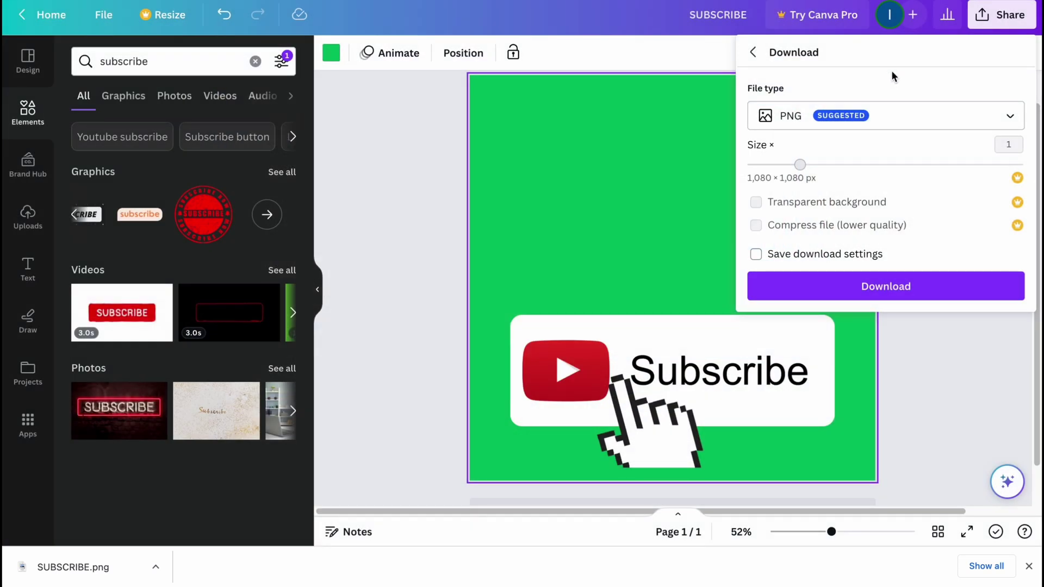
{"action": "left_click", "coordinate": [875, 284]}
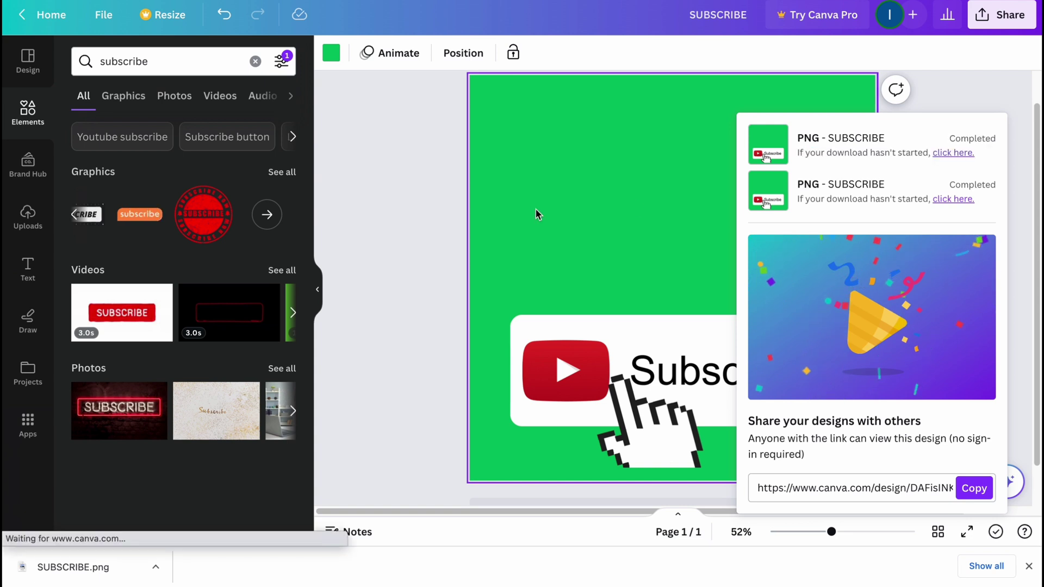
{"action": "scroll", "coordinate": [599, 233], "scroll_direction": "up", "scroll_amount": 2}
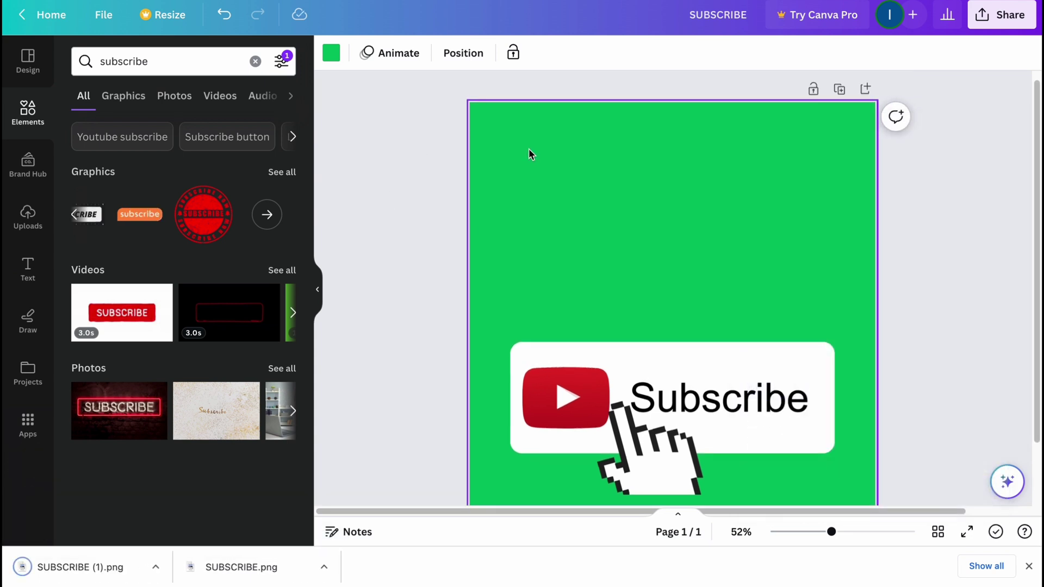
Step: Enter the Adobe Express home and scroll to the quick actions, including Remove background
{"action": "scroll", "coordinate": [598, 239], "scroll_direction": "down", "scroll_amount": 2}
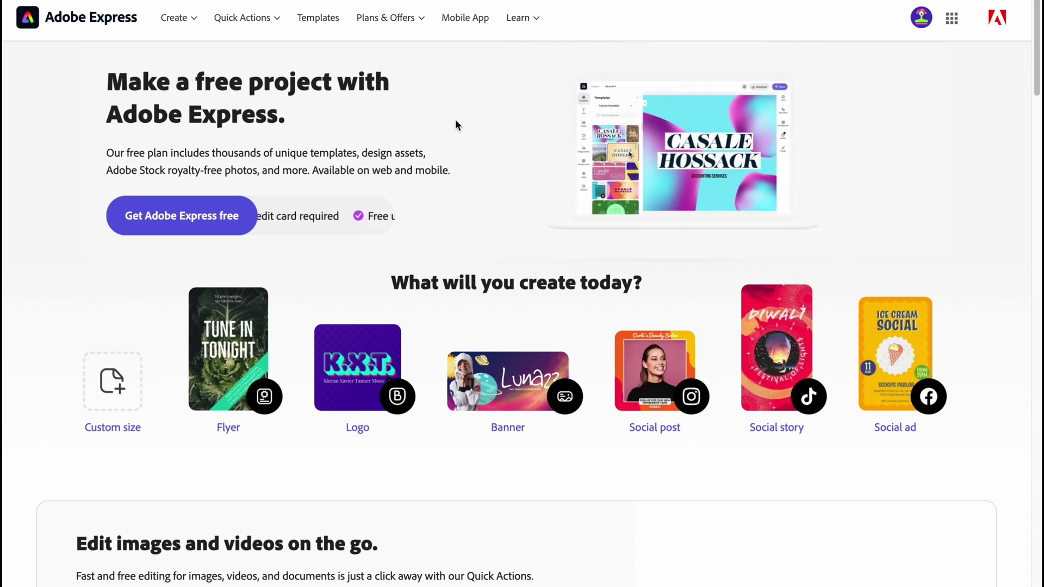
{"action": "left_click", "coordinate": [189, 218]}
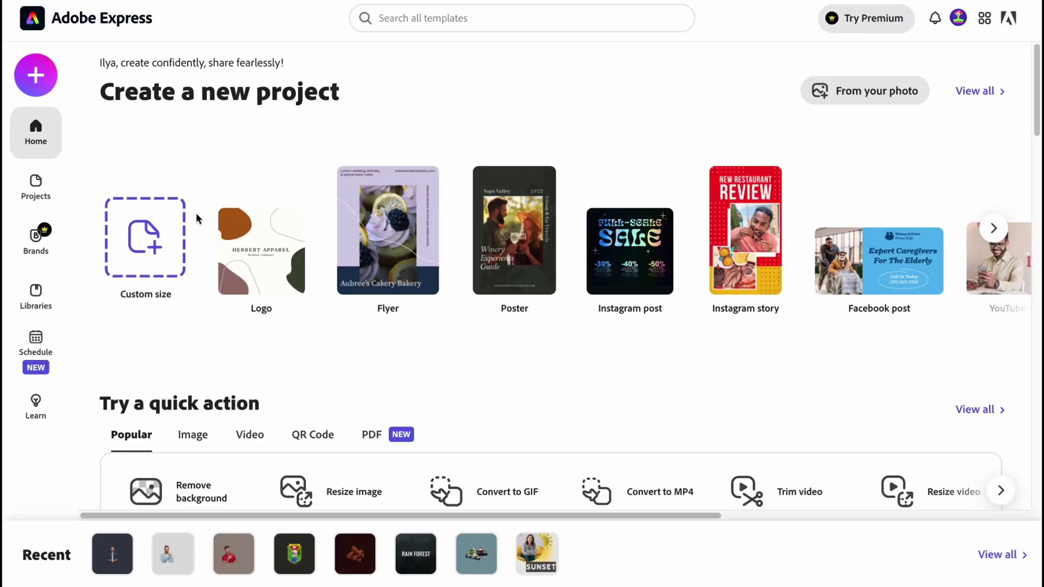
{"action": "scroll", "coordinate": [409, 328], "scroll_direction": "down", "scroll_amount": 3}
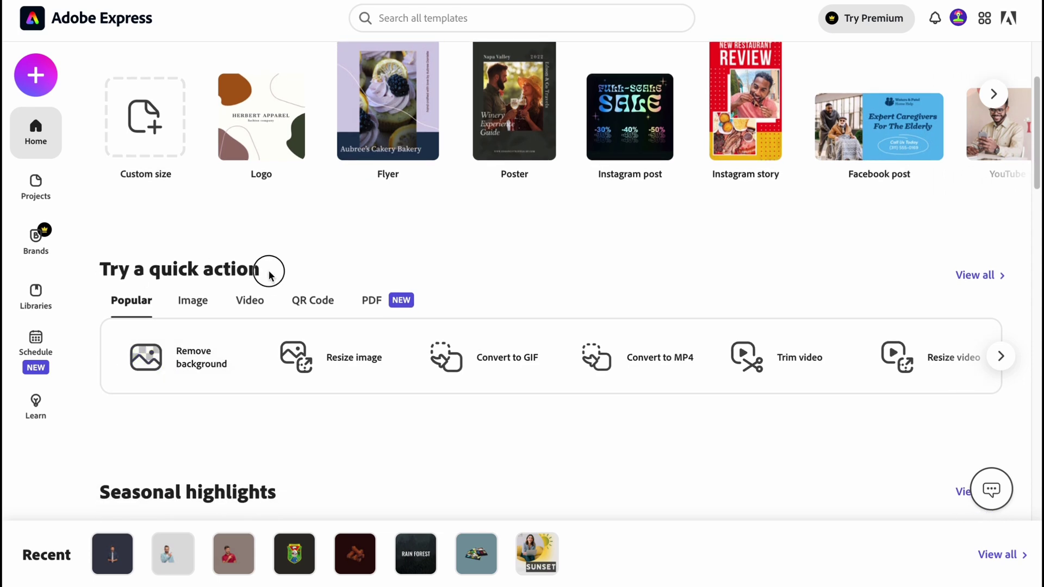
Step: Run Remove background on SUBSCRIBE (1).png and download the transparent cutout as My project.png
{"action": "left_click", "coordinate": [185, 368]}
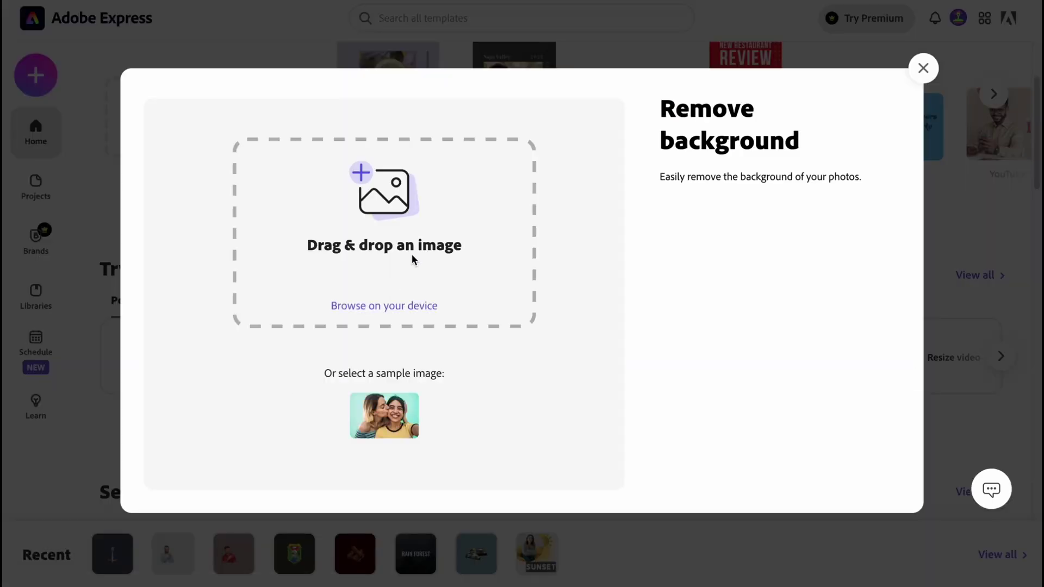
{"action": "left_click", "coordinate": [384, 305]}
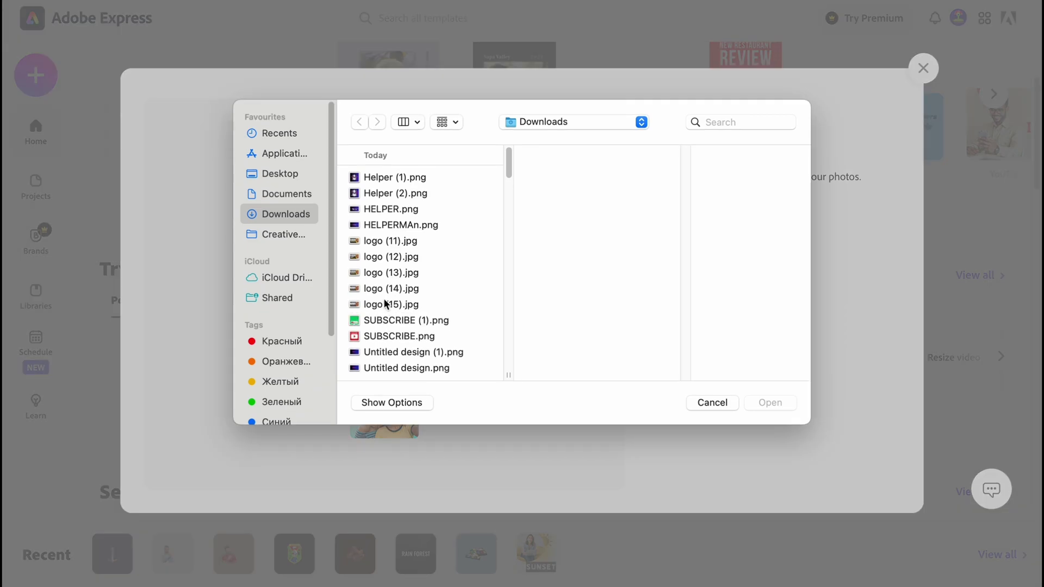
{"action": "left_click", "coordinate": [389, 321]}
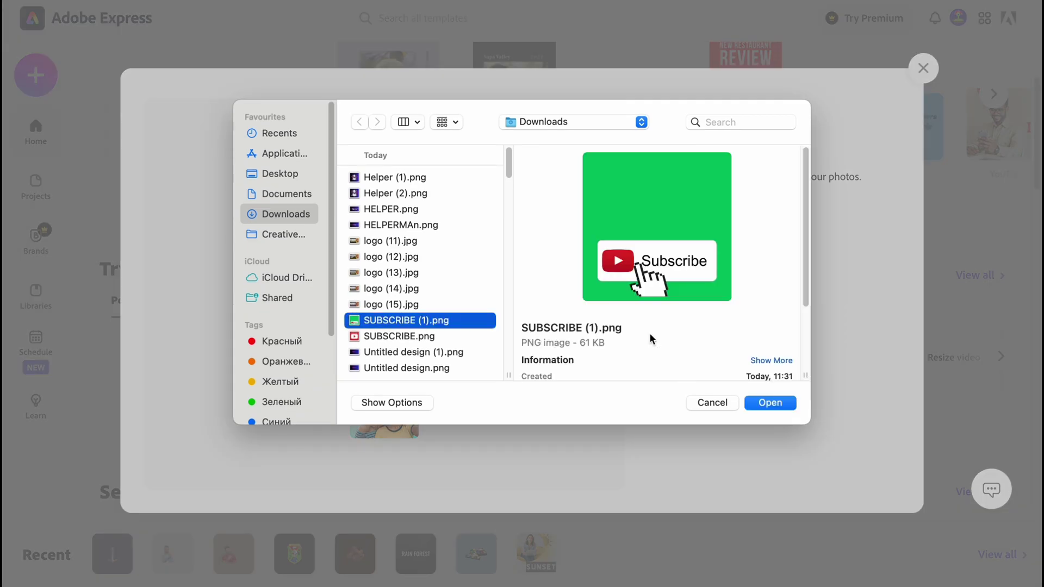
{"action": "left_click", "coordinate": [783, 405]}
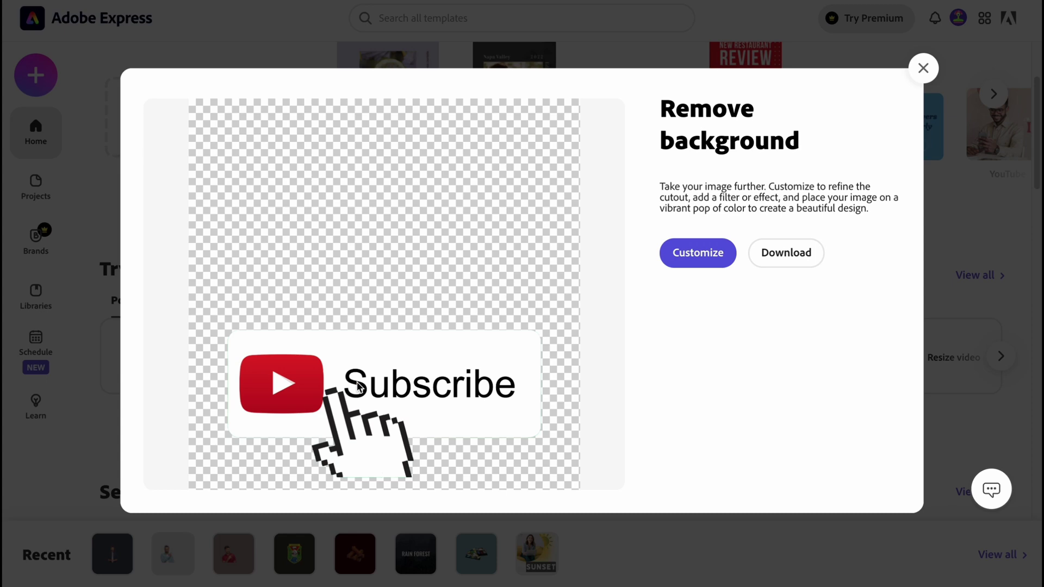
{"action": "left_click", "coordinate": [792, 256]}
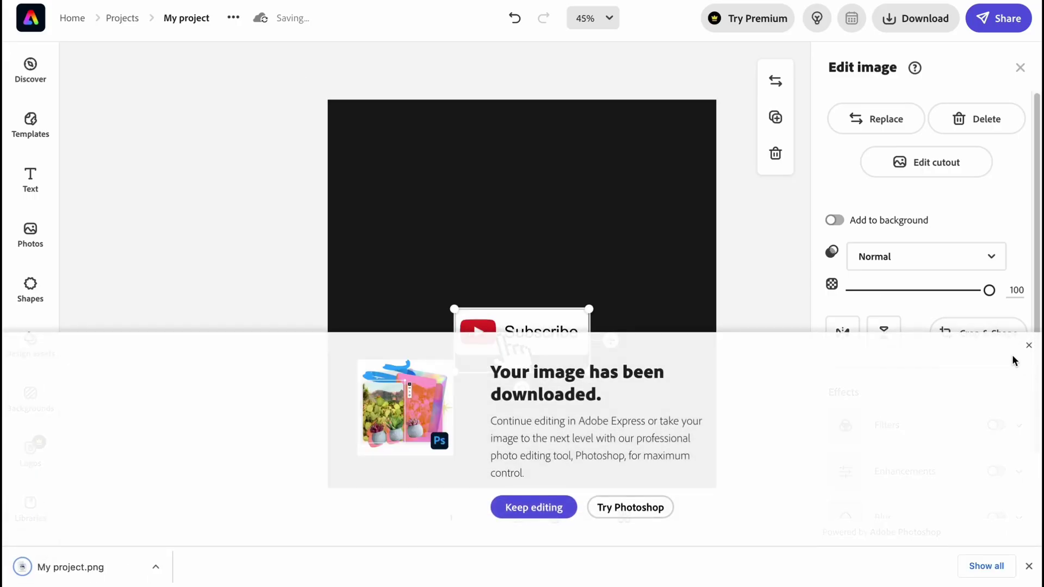
Step: Close the 'Your image has been downloaded' notice and the browser download bar
{"action": "left_click", "coordinate": [1028, 349]}
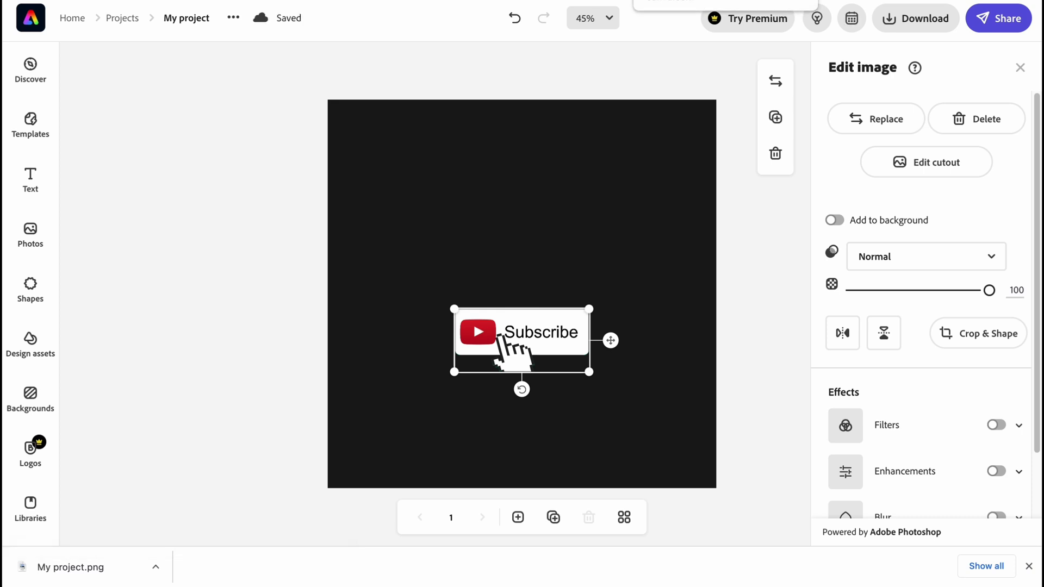
{"action": "left_click", "coordinate": [1028, 566]}
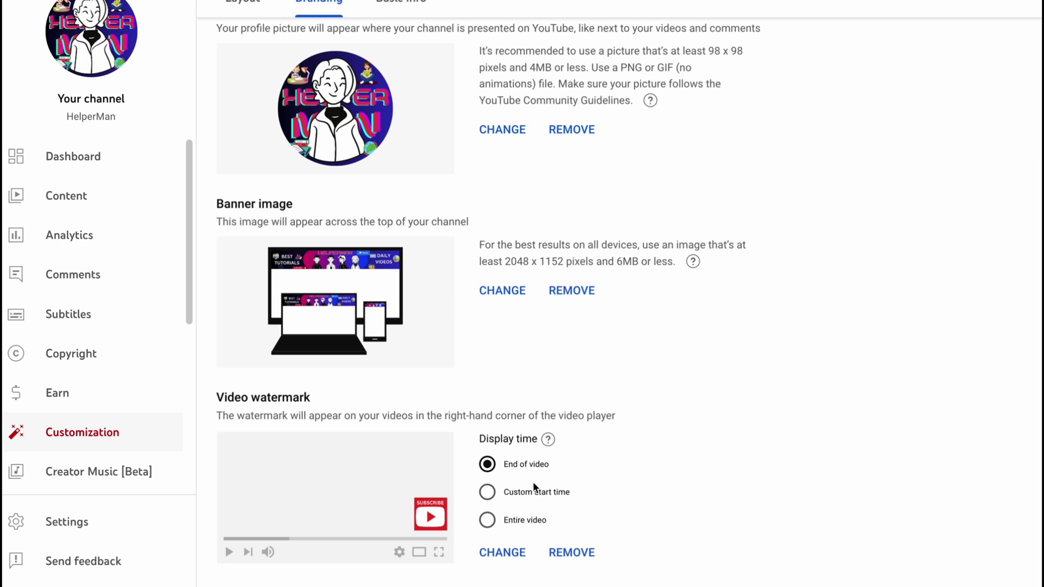
Step: Replace the video watermark with My project.png, adjusting the crop box before confirming
{"action": "left_click", "coordinate": [511, 554]}
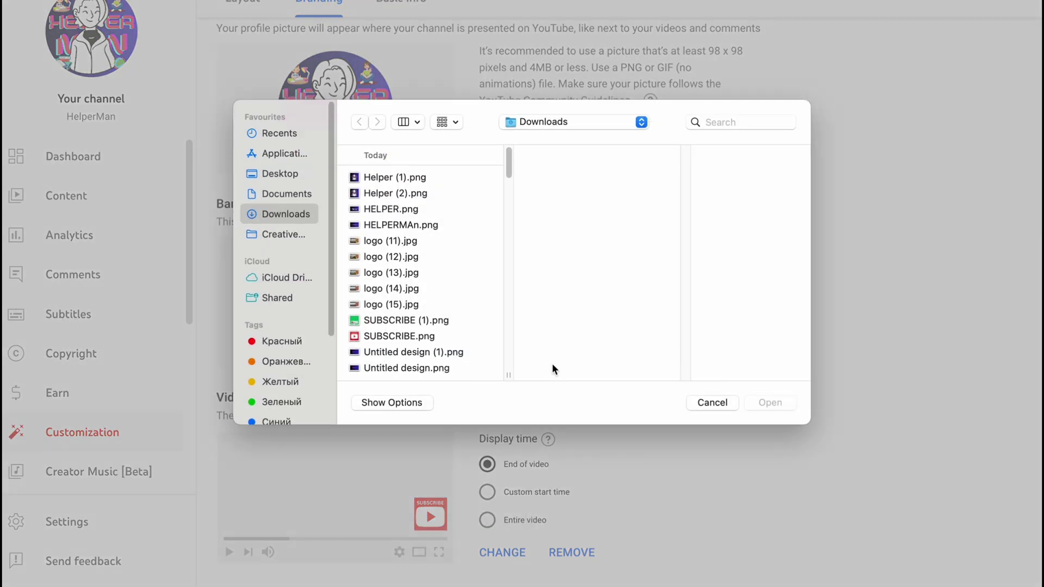
{"action": "left_click", "coordinate": [390, 322]}
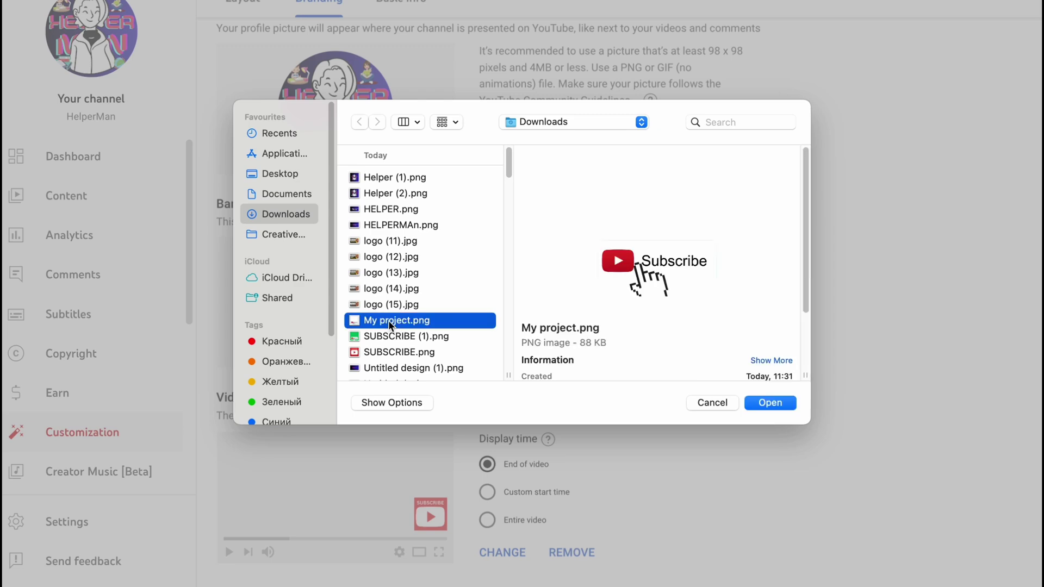
{"action": "left_click", "coordinate": [769, 404]}
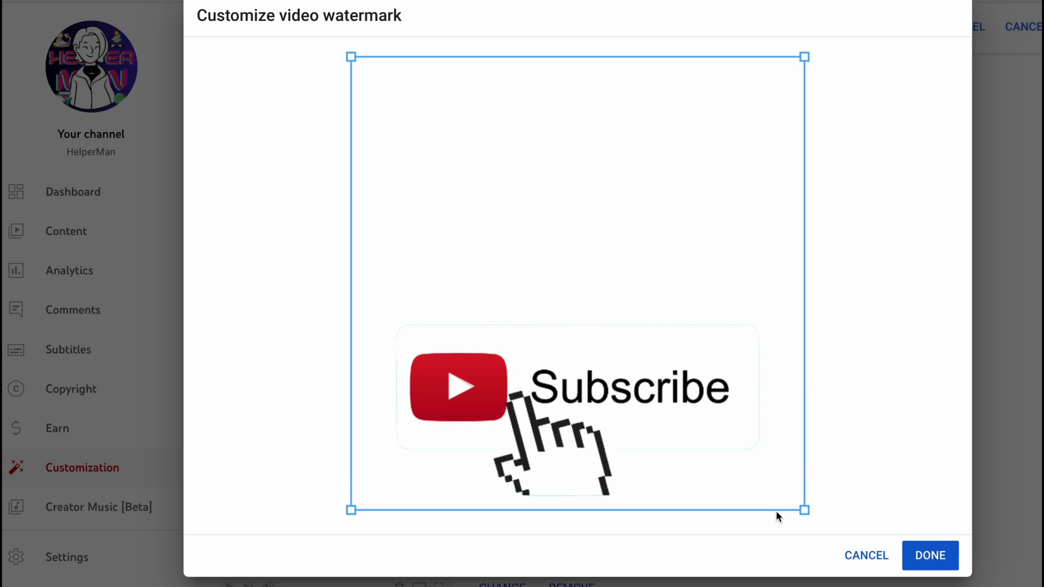
{"action": "left_click_drag", "start_coordinate": [807, 513], "coordinate": [782, 534]}
{"action": "left_click", "coordinate": [930, 555]}
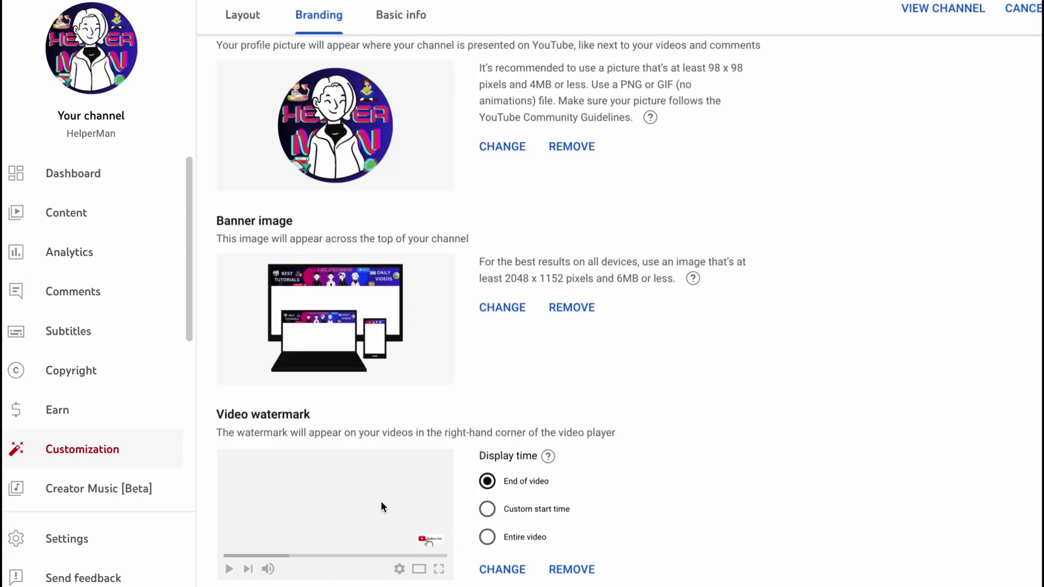
{"action": "scroll", "coordinate": [440, 464], "scroll_direction": "down", "scroll_amount": 1}
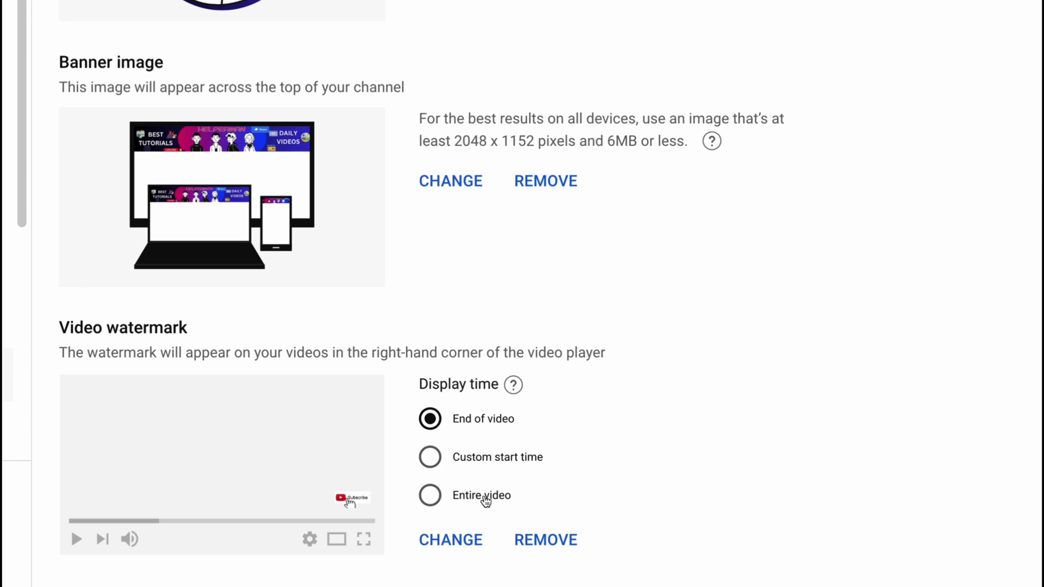
Step: Set the watermark to a custom start time of 00:10 and publish
{"action": "left_click", "coordinate": [430, 469]}
{"action": "scroll", "coordinate": [489, 468], "scroll_direction": "down", "scroll_amount": 1}
{"action": "left_click", "coordinate": [524, 478]}
{"action": "key", "text": "BackSpace"}
{"action": "key", "text": "BackSpace"}
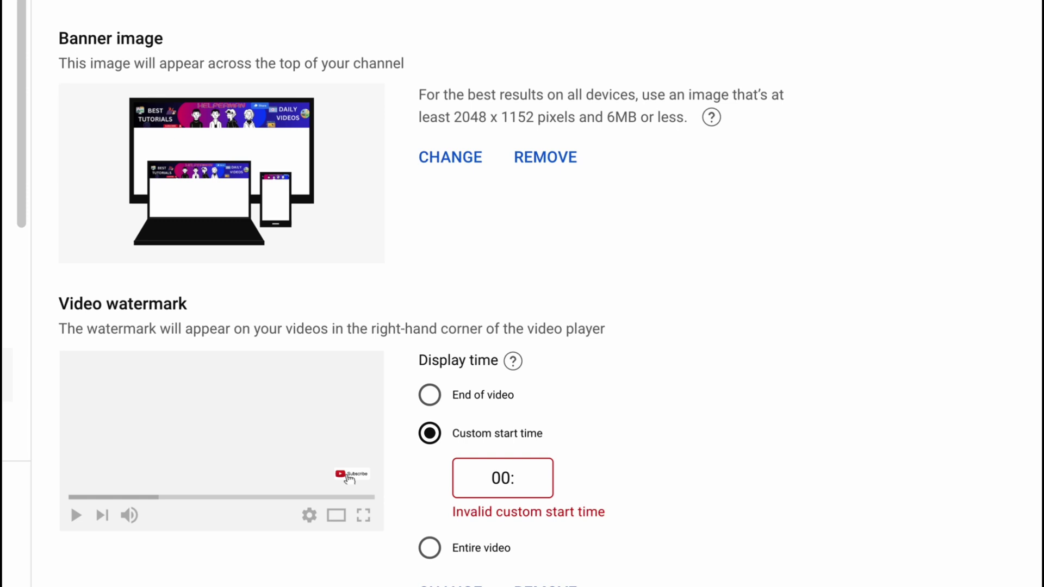
{"action": "type", "text": "10"}
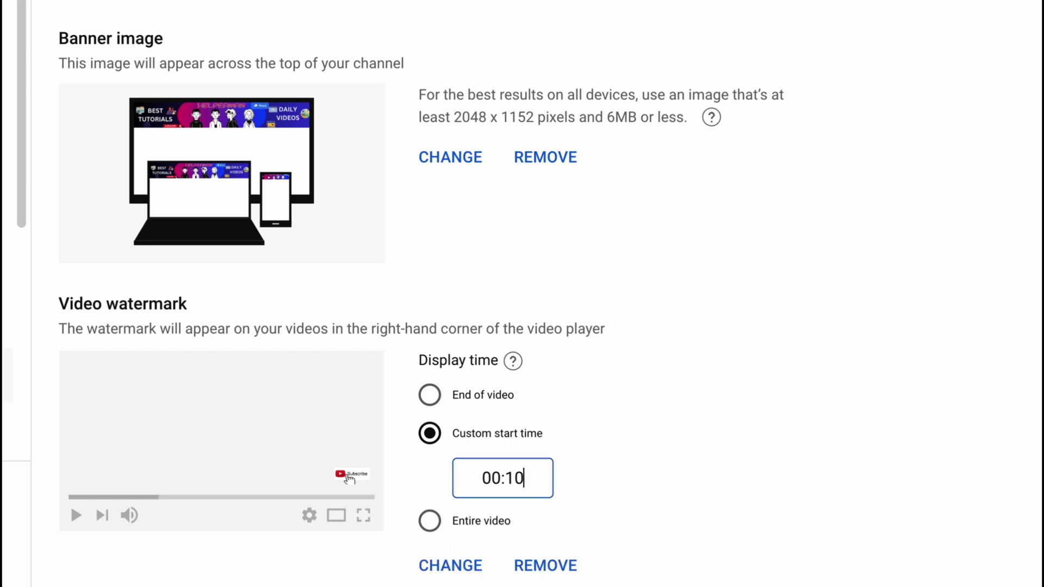
{"action": "scroll", "coordinate": [780, 402], "scroll_direction": "down", "scroll_amount": 1}
{"action": "left_click", "coordinate": [788, 281]}
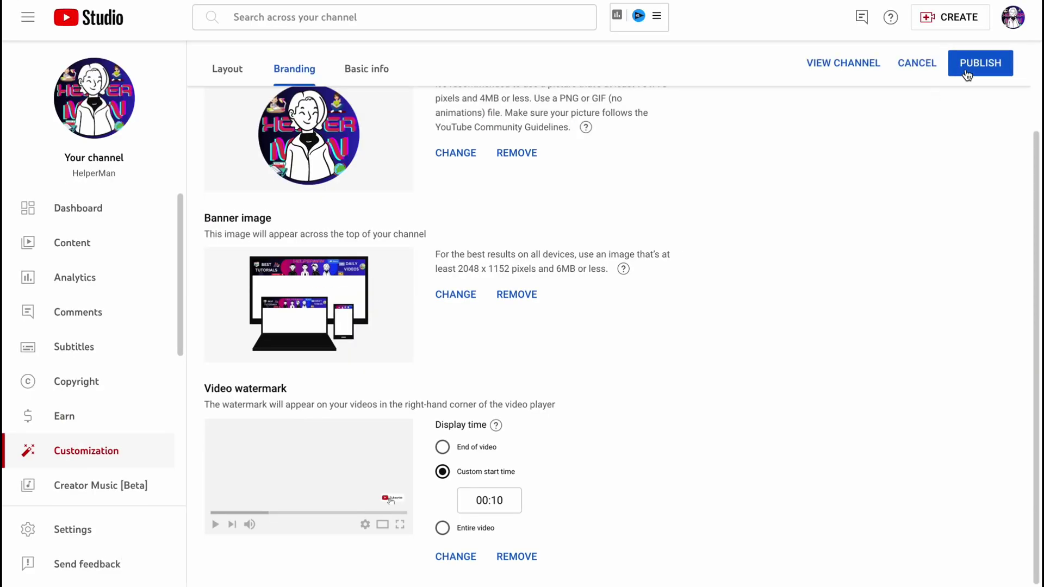
{"action": "left_click", "coordinate": [966, 74]}
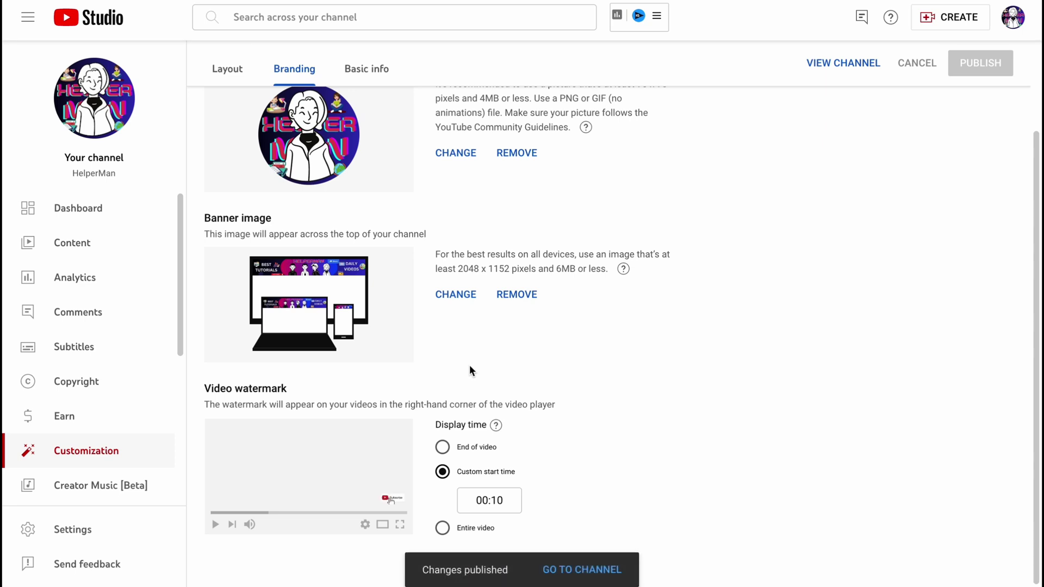
Step: Mute the sound and open the How to Find Draft Post on Facebook video from the channel's Popular list
{"action": "key", "text": "XF86AudioMute"}
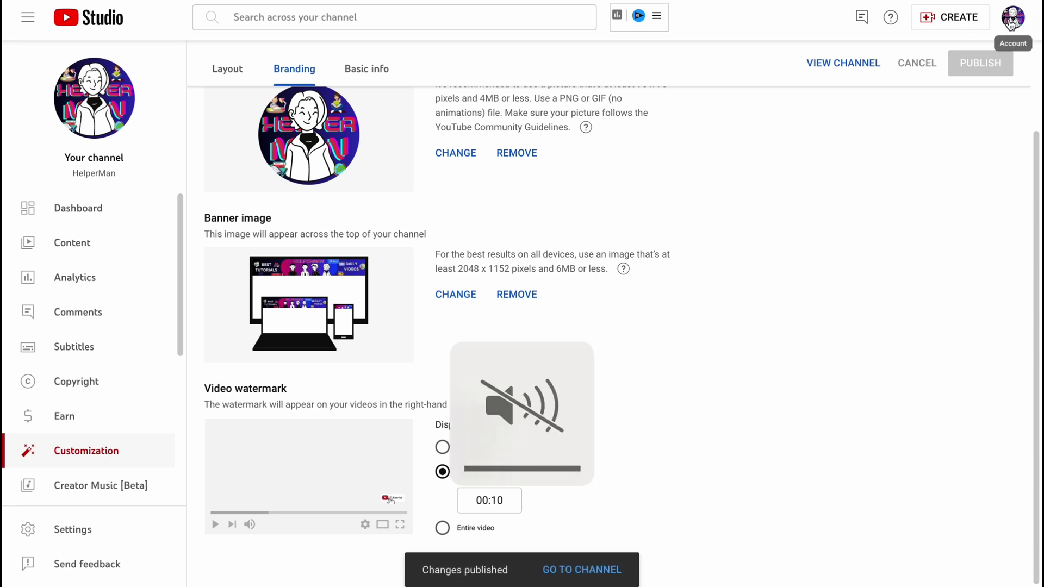
{"action": "left_click", "coordinate": [845, 64]}
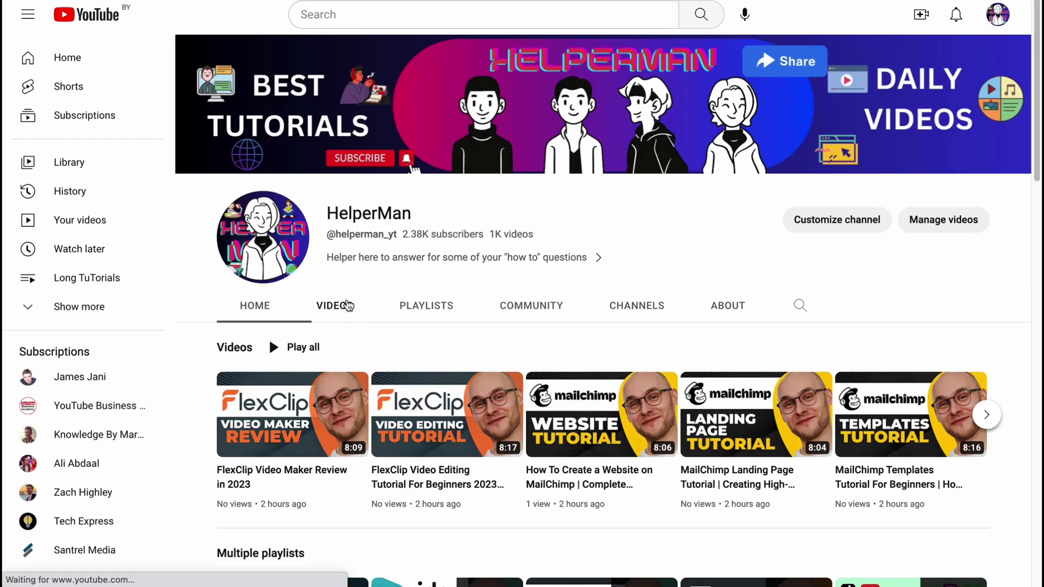
{"action": "left_click", "coordinate": [295, 344]}
{"action": "scroll", "coordinate": [332, 365], "scroll_direction": "down", "scroll_amount": 3}
{"action": "scroll", "coordinate": [331, 364], "scroll_direction": "down", "scroll_amount": 12}
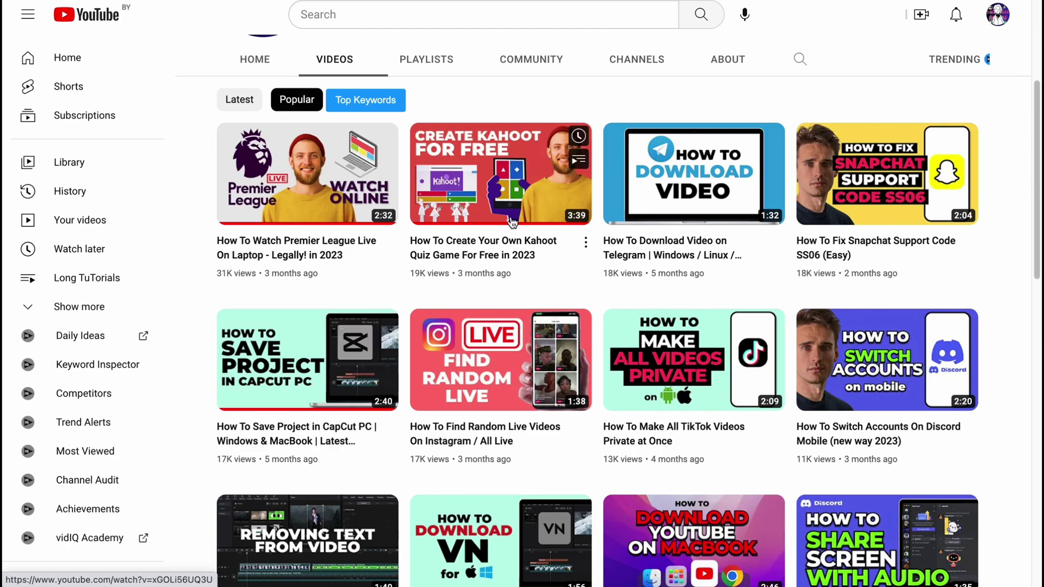
{"action": "scroll", "coordinate": [439, 321], "scroll_direction": "up", "scroll_amount": 1}
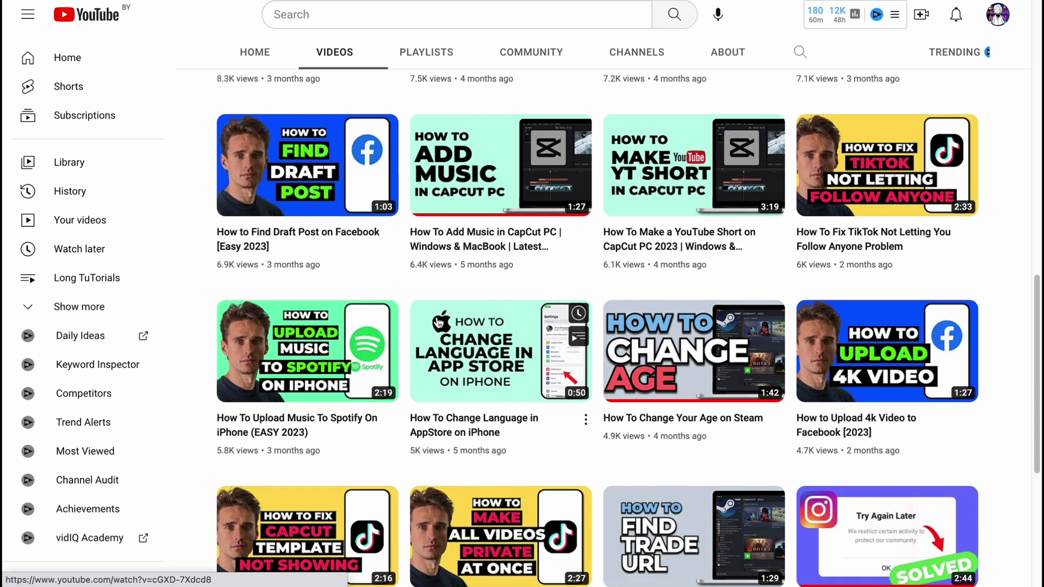
{"action": "left_click", "coordinate": [309, 183]}
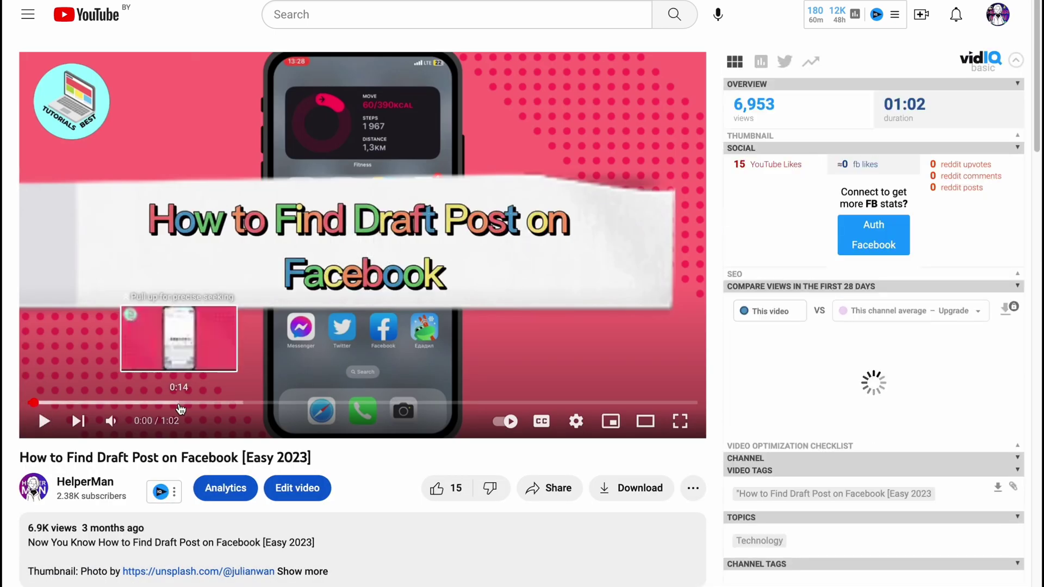
Step: Seek to 0:16 and pause in full screen to confirm the Subscribe watermark shows
{"action": "left_click", "coordinate": [211, 404]}
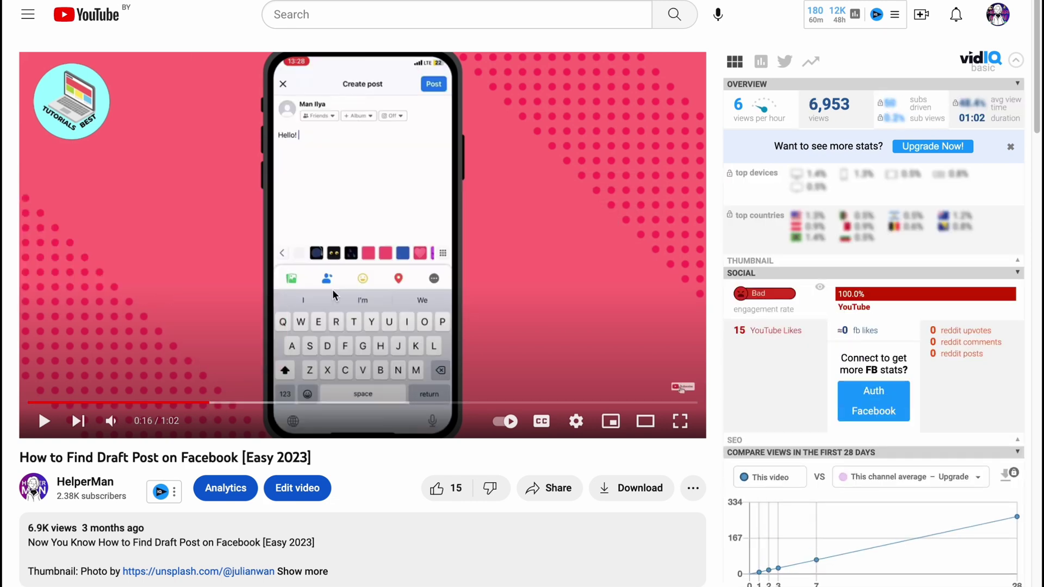
{"action": "mouse_move", "coordinate": [683, 389]}
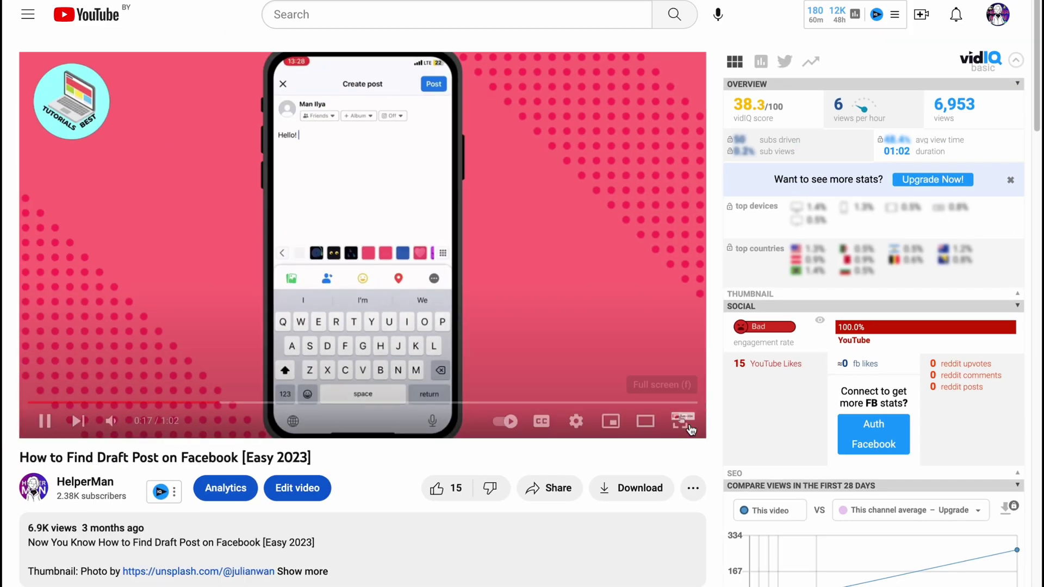
{"action": "left_click", "coordinate": [686, 427]}
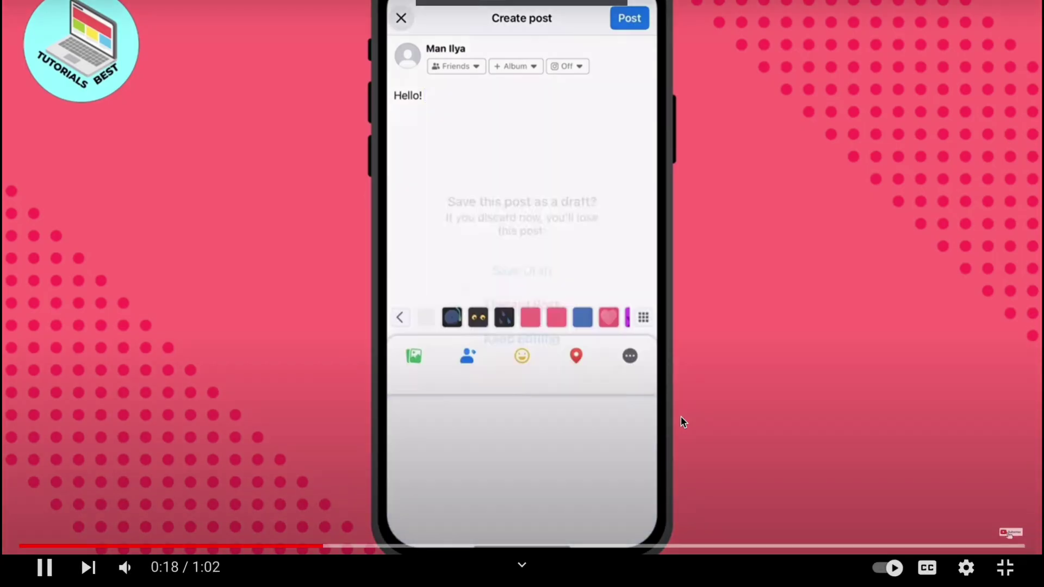
{"action": "left_click", "coordinate": [602, 267]}
{"action": "mouse_move", "coordinate": [1011, 530]}
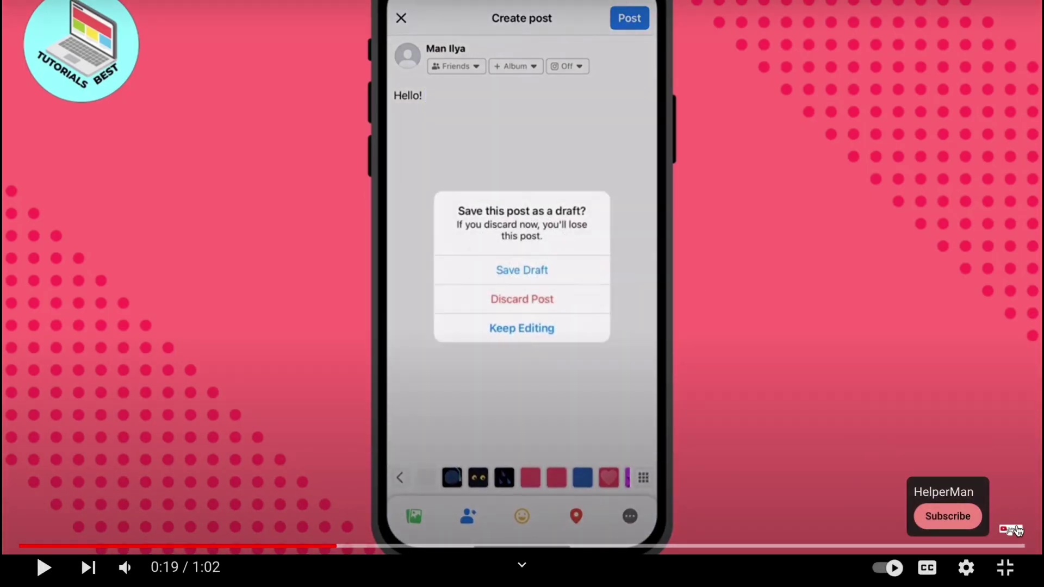
{"action": "left_click", "coordinate": [1004, 567]}
{"action": "scroll", "coordinate": [345, 300], "scroll_direction": "down", "scroll_amount": 2}
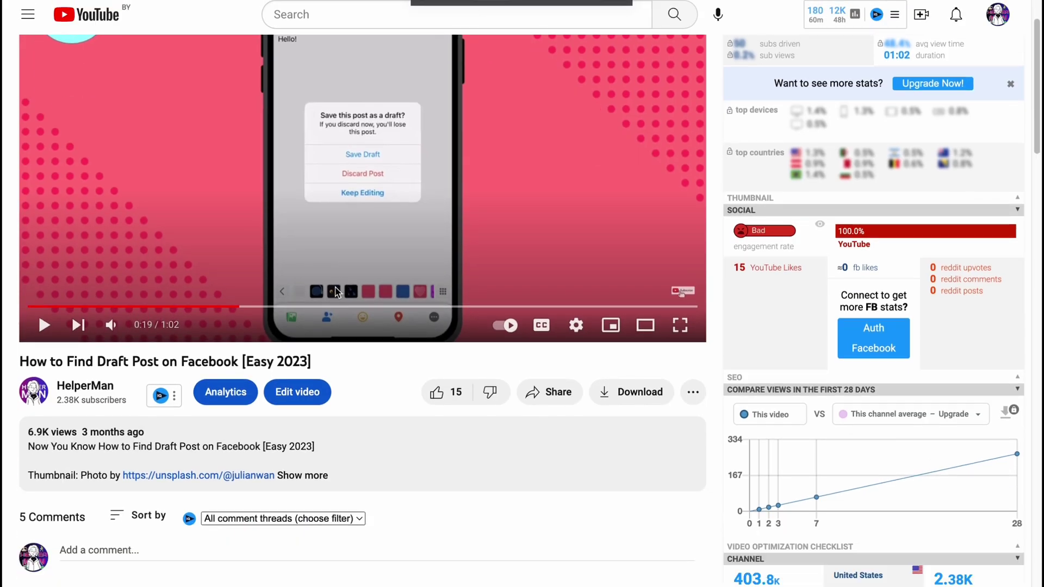
{"action": "scroll", "coordinate": [418, 313], "scroll_direction": "up", "scroll_amount": 2}
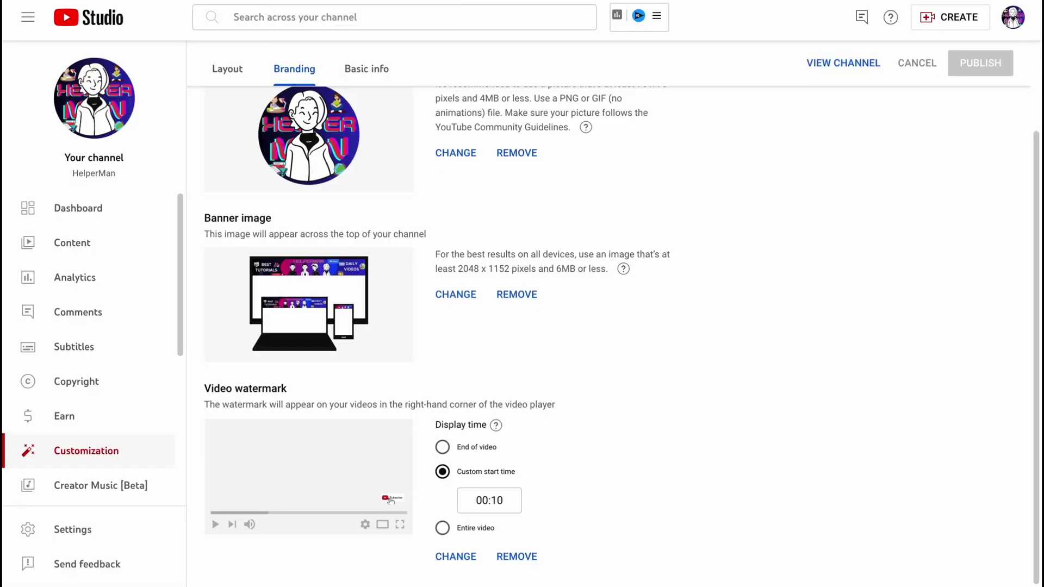
Step: Re-upload My project.png as the watermark with a tighter crop and publish
{"action": "left_click", "coordinate": [465, 564]}
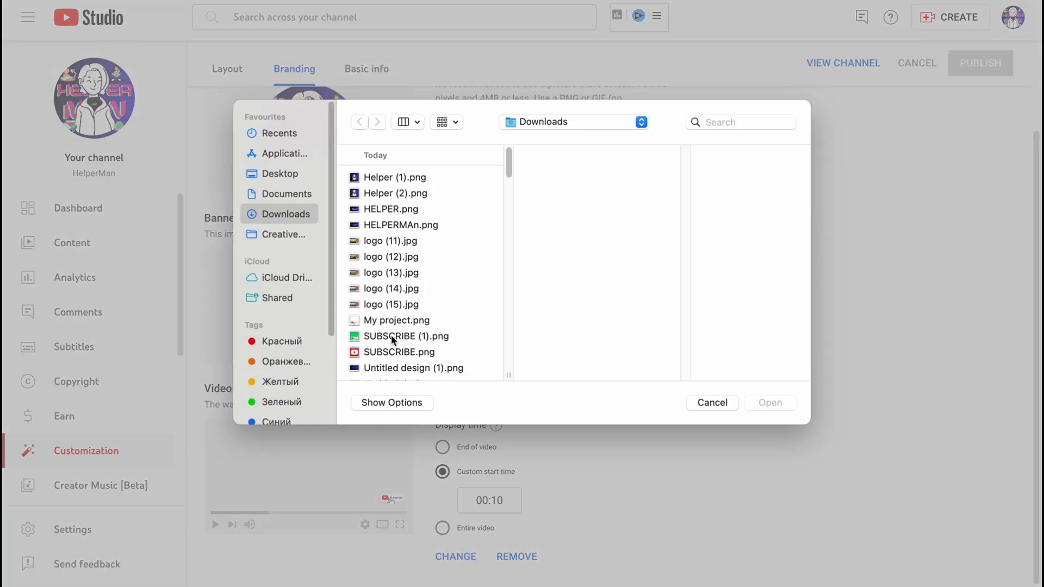
{"action": "left_click", "coordinate": [393, 321]}
{"action": "left_click", "coordinate": [765, 404]}
{"action": "left_click_drag", "start_coordinate": [721, 488], "coordinate": [673, 419]}
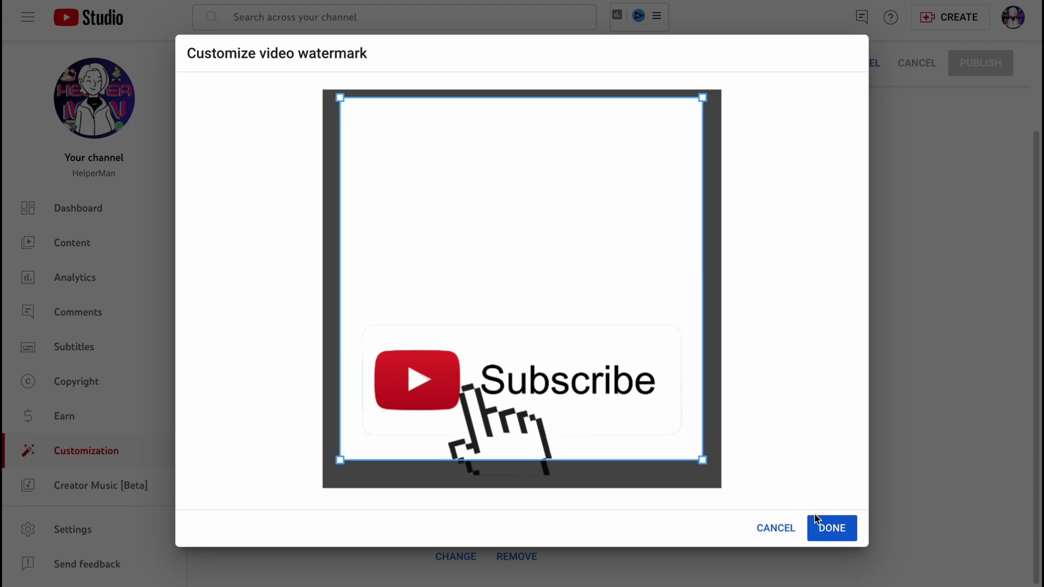
{"action": "left_click", "coordinate": [832, 528]}
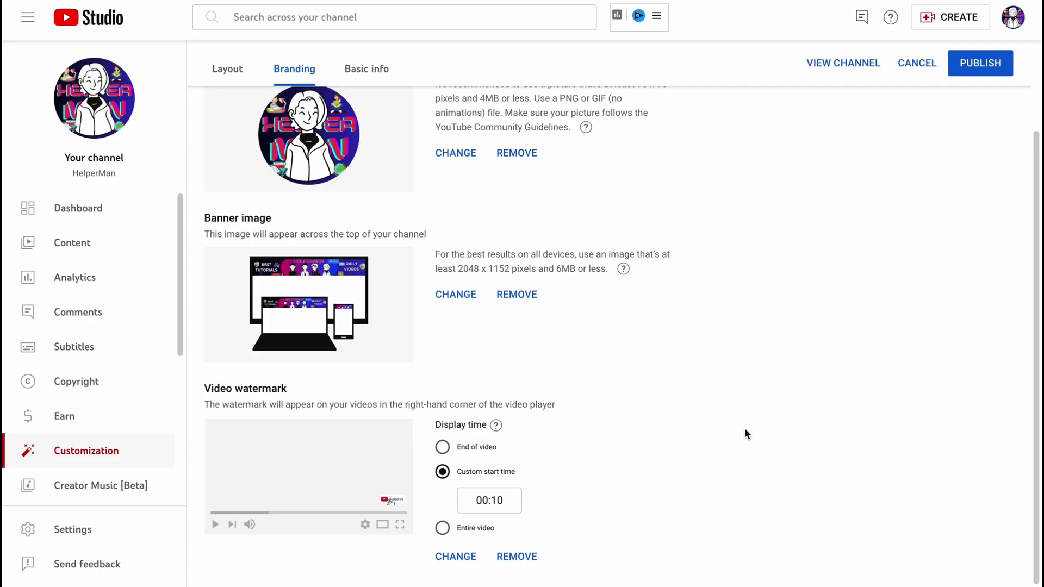
{"action": "left_click", "coordinate": [977, 67]}
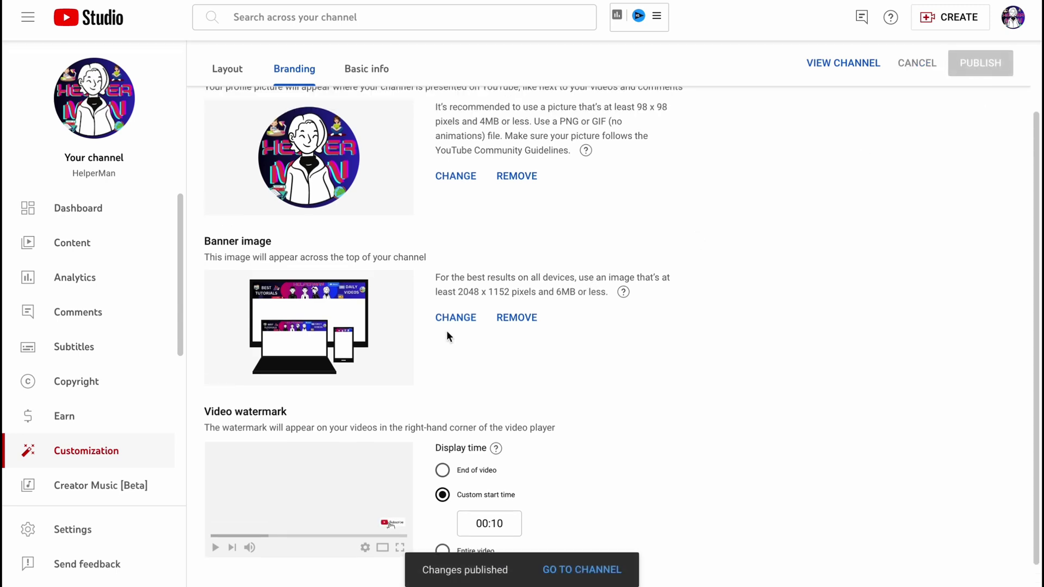
Step: Clear the accidental text selection on the Branding page and scroll down
{"action": "left_click_drag", "start_coordinate": [210, 323], "coordinate": [323, 339]}
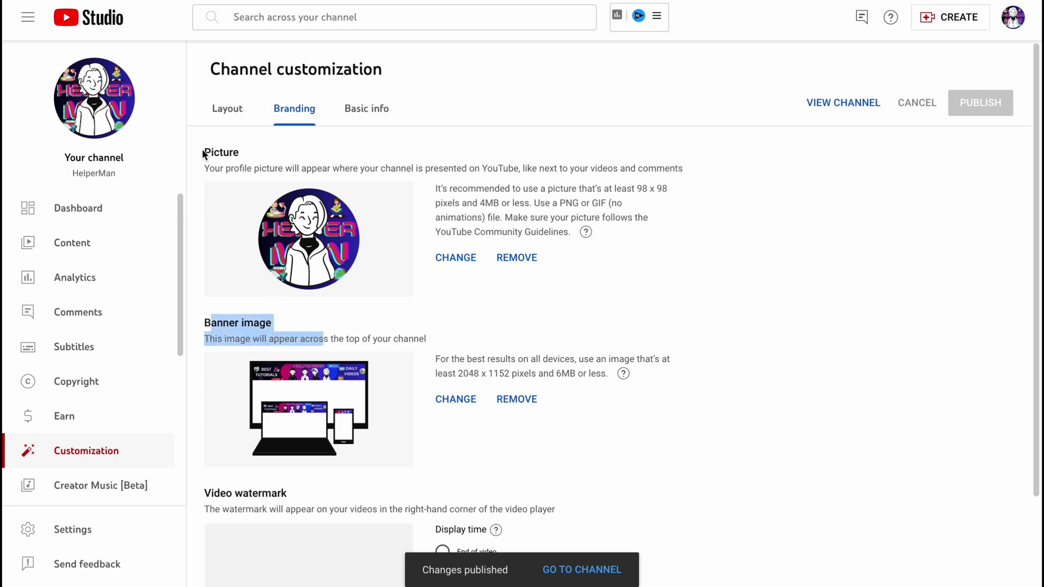
{"action": "left_click_drag", "start_coordinate": [203, 153], "coordinate": [394, 139]}
{"action": "left_click", "coordinate": [474, 145]}
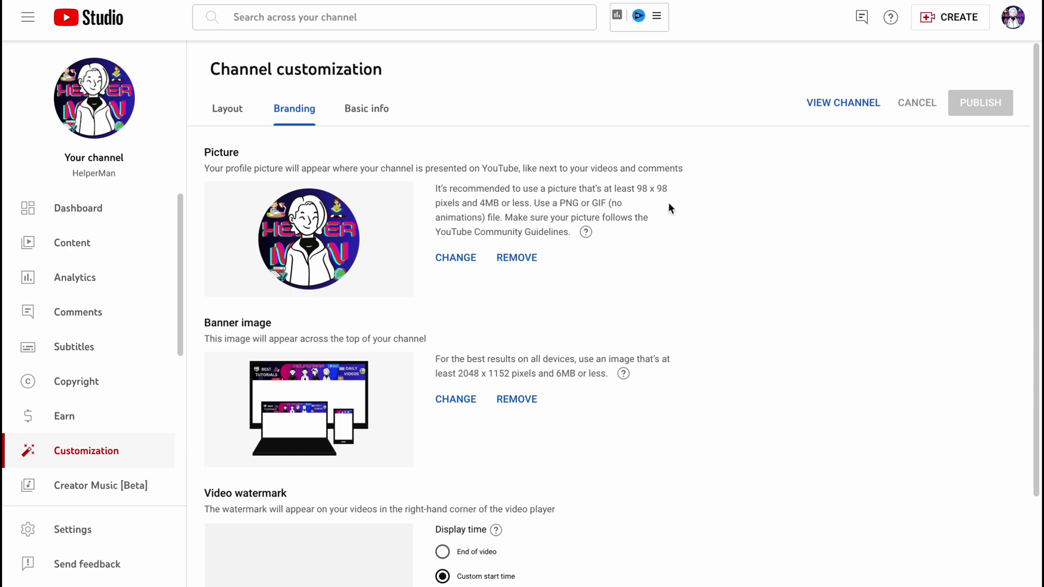
{"action": "scroll", "coordinate": [669, 203], "scroll_direction": "down", "scroll_amount": 1}
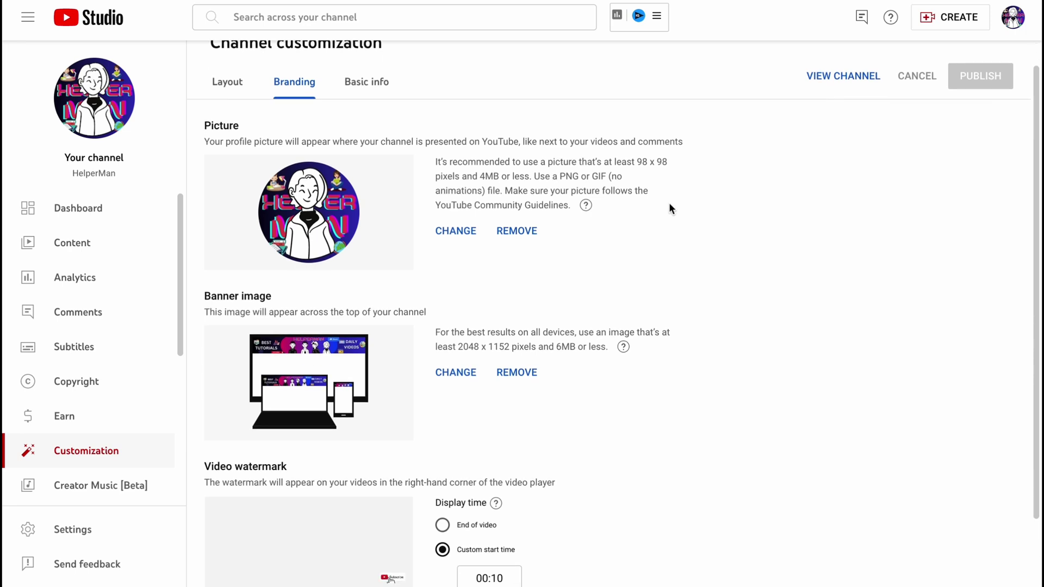